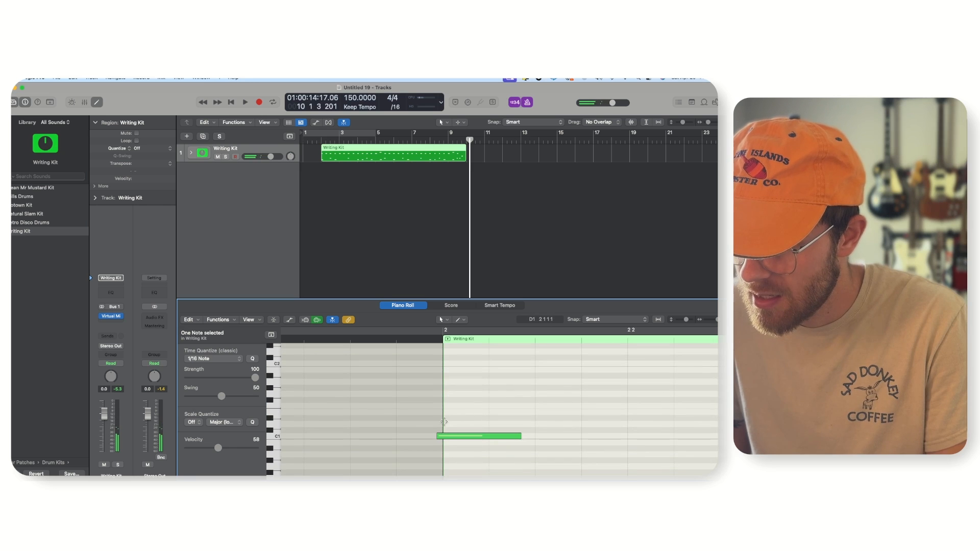
Align the early first drum note with the start of bar 2 and set the cycle range across the whole Writing Kit region.
left_click_drag(438, 437, 443, 437)
scroll(457, 393, "up", 5)
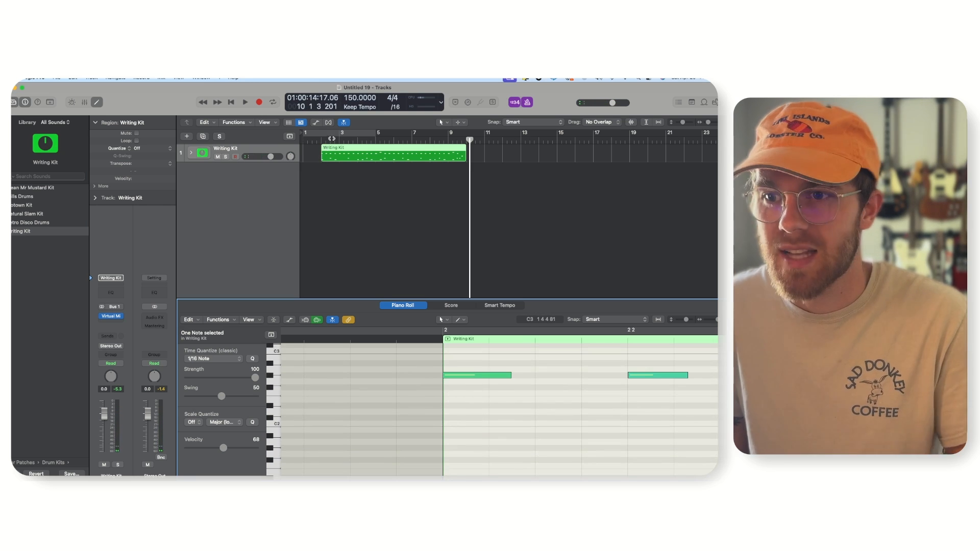
left_click_drag(321, 133, 466, 133)
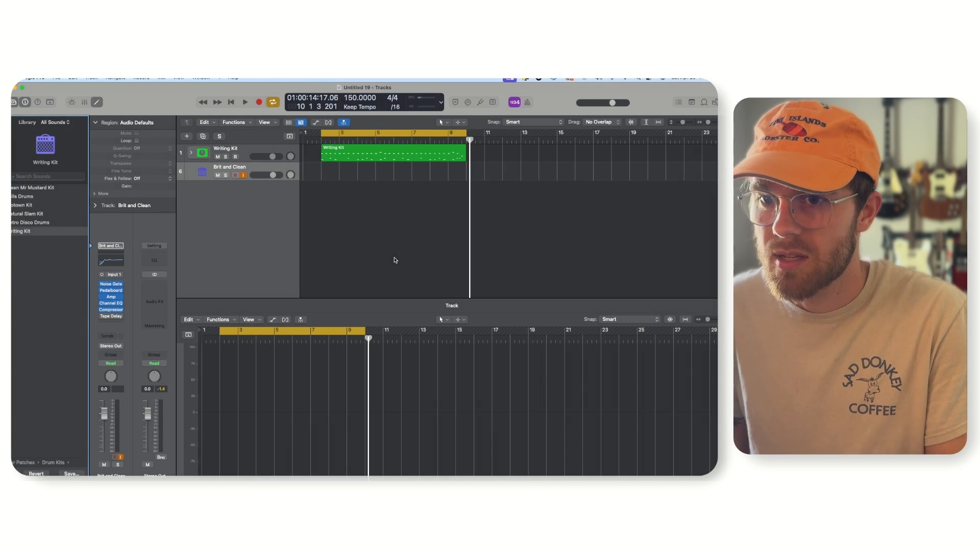
Lower the guitar track's volume to -4.0 dB and check its Pedalboard and Amp Designer sound against the drum loop.
left_click_drag(272, 175, 269, 175)
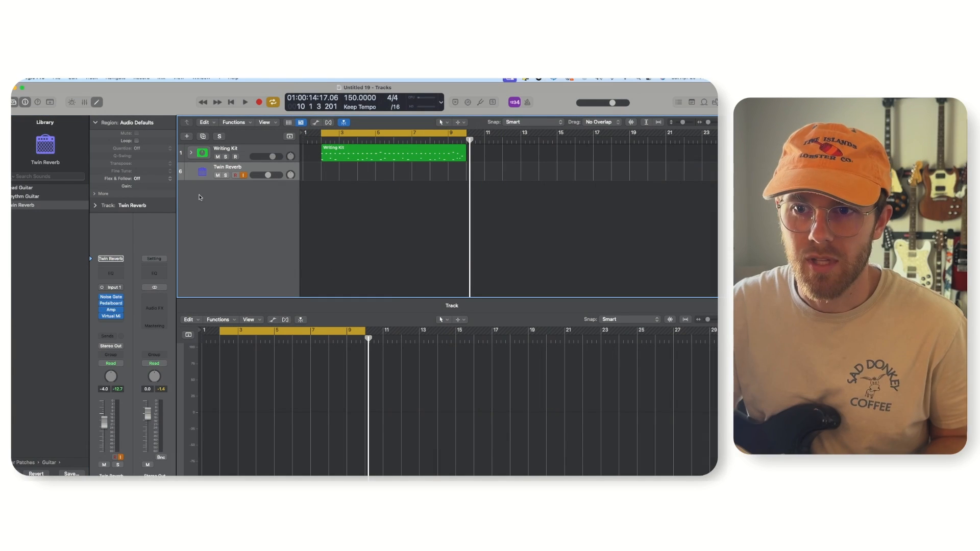
left_click(112, 305)
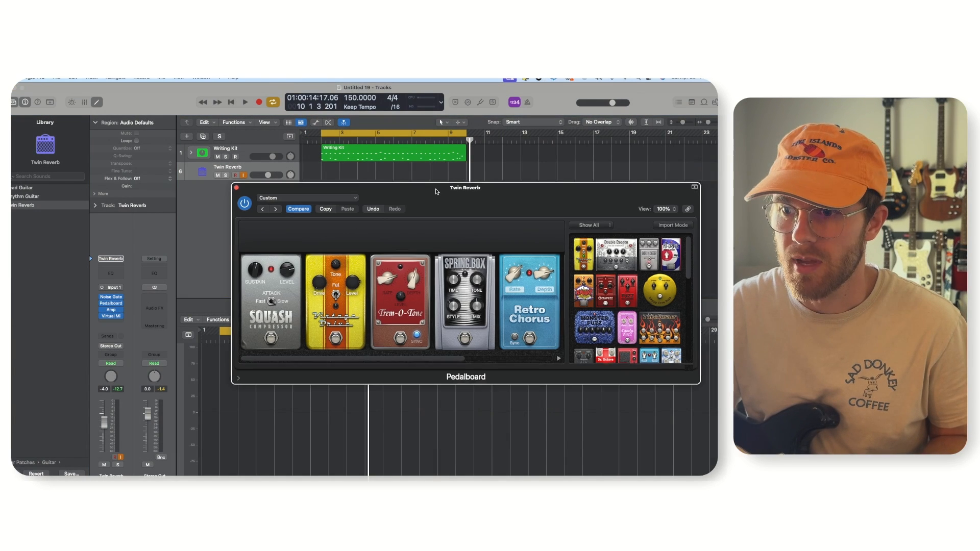
left_click_drag(438, 190, 264, 164)
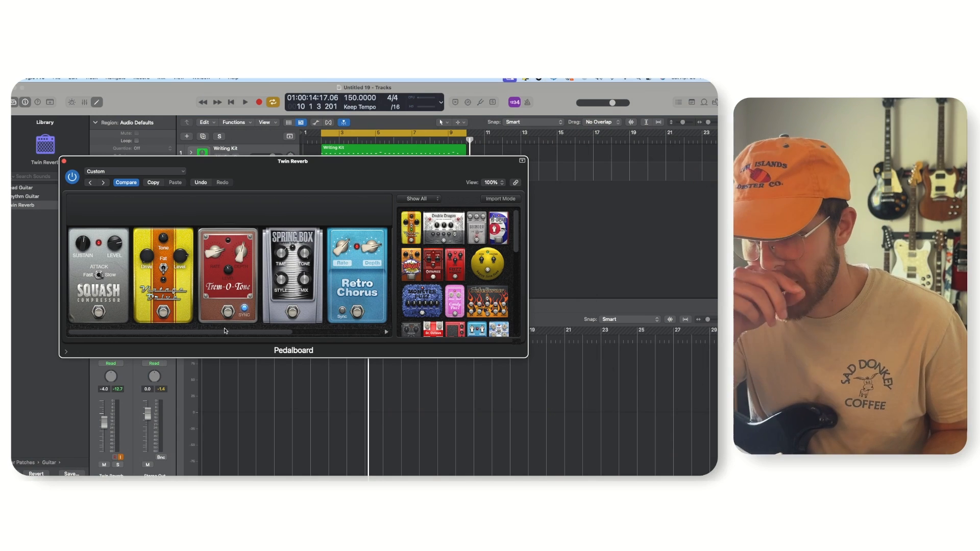
left_click(63, 162)
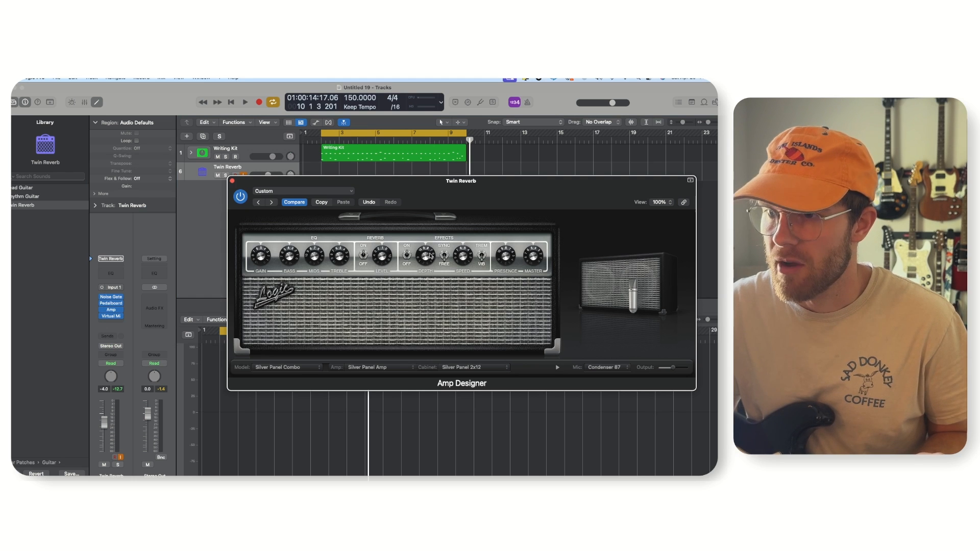
left_click(233, 181)
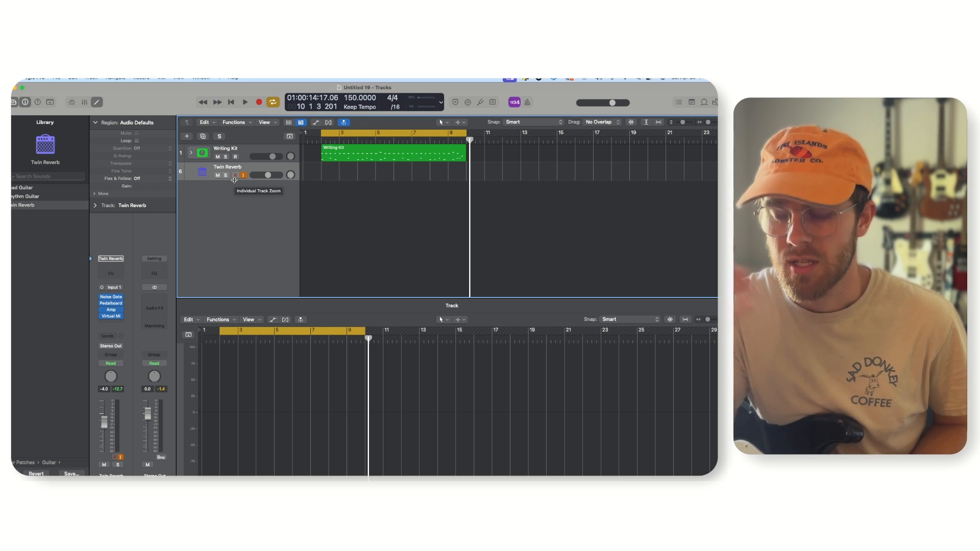
key("space")
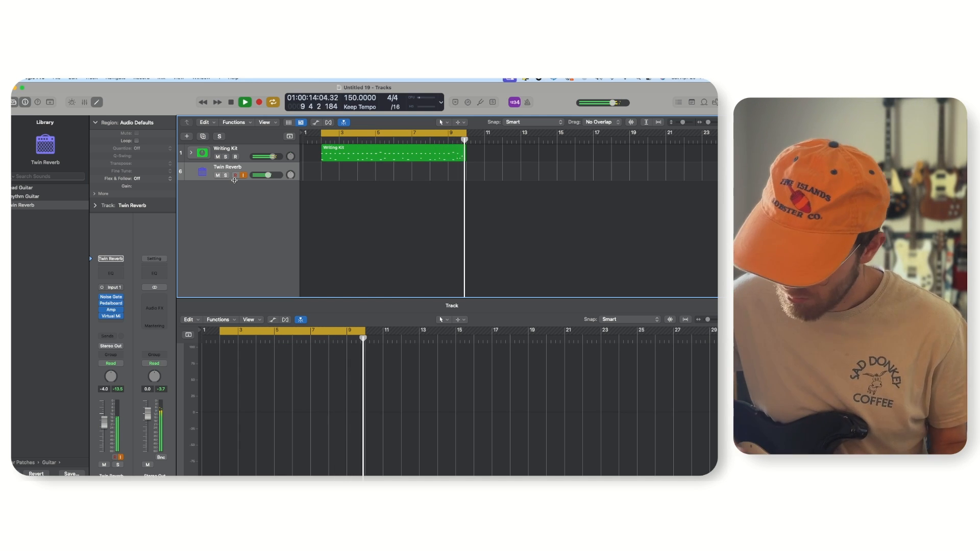
key("space")
Turn off cycling and copy the four Writing Kit regions directly behind the originals, starting at bar 34.
key("c")
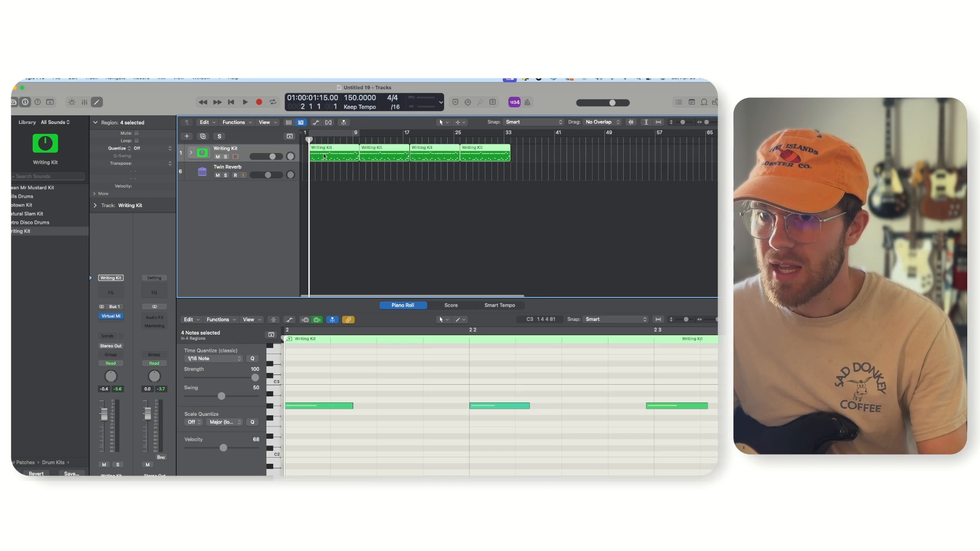
left_click_drag(324, 155, 522, 157)
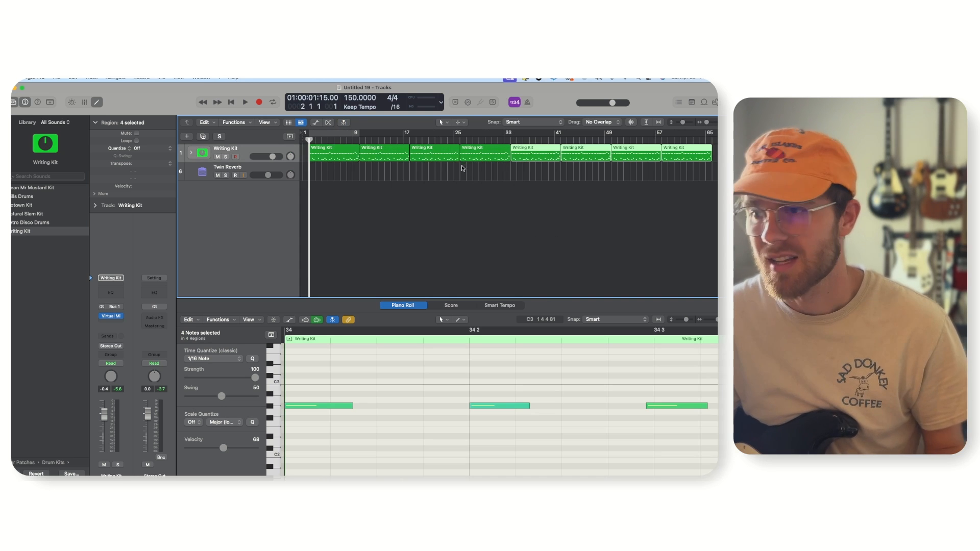
left_click(480, 170)
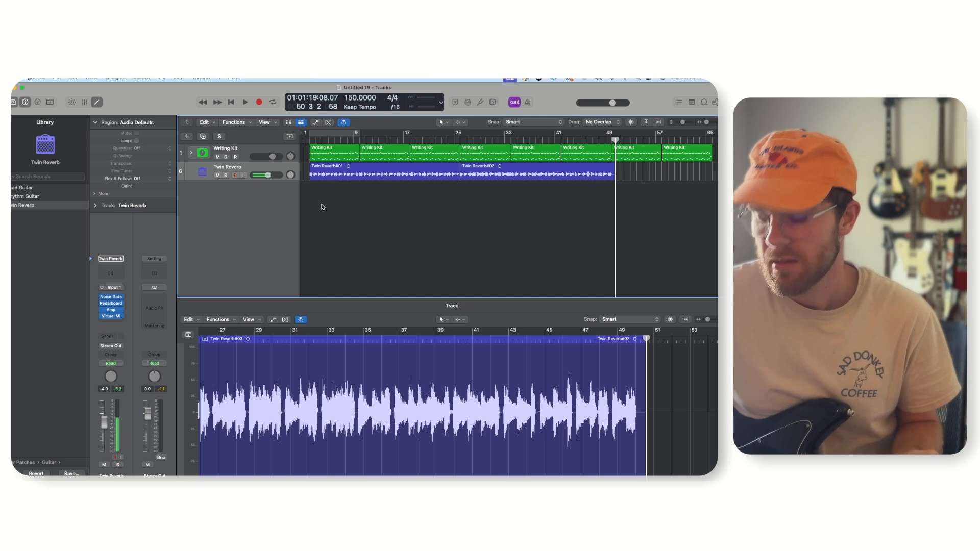
Create one new Guitar or Bass audio track using Input 1, with input monitoring enabled.
key("alt+super+n")
left_click(520, 211)
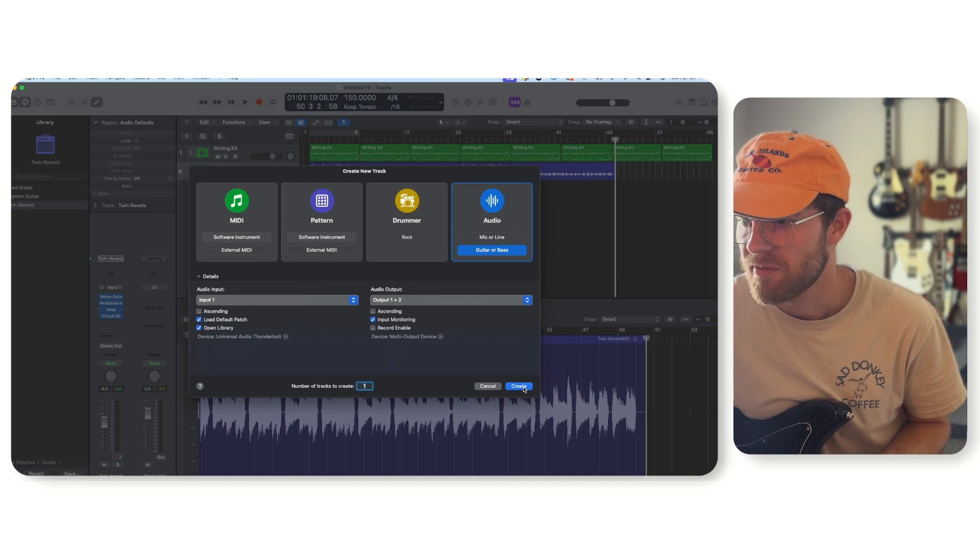
left_click(518, 387)
left_click(244, 195)
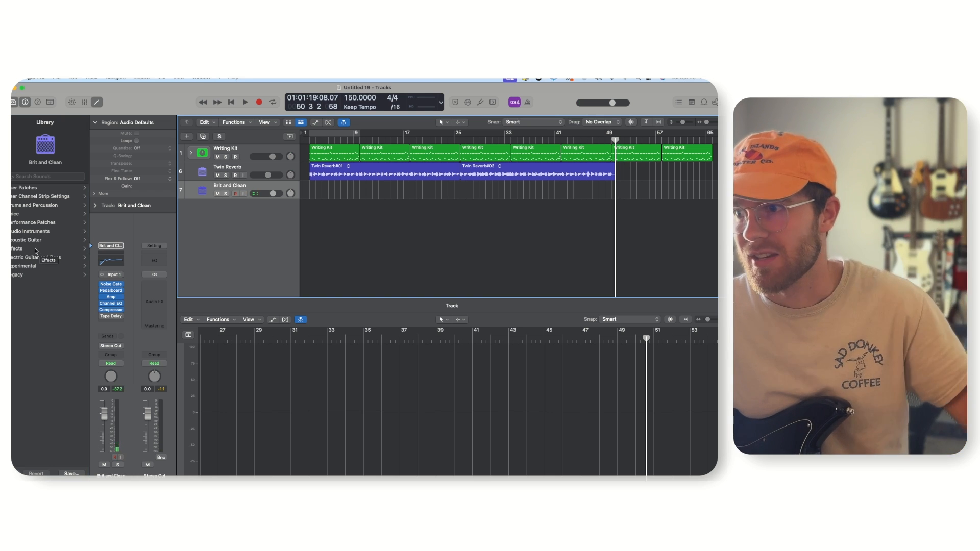
Return the playhead to the project start and look over the Live Room Stack's Amp Designer settings.
key("Return")
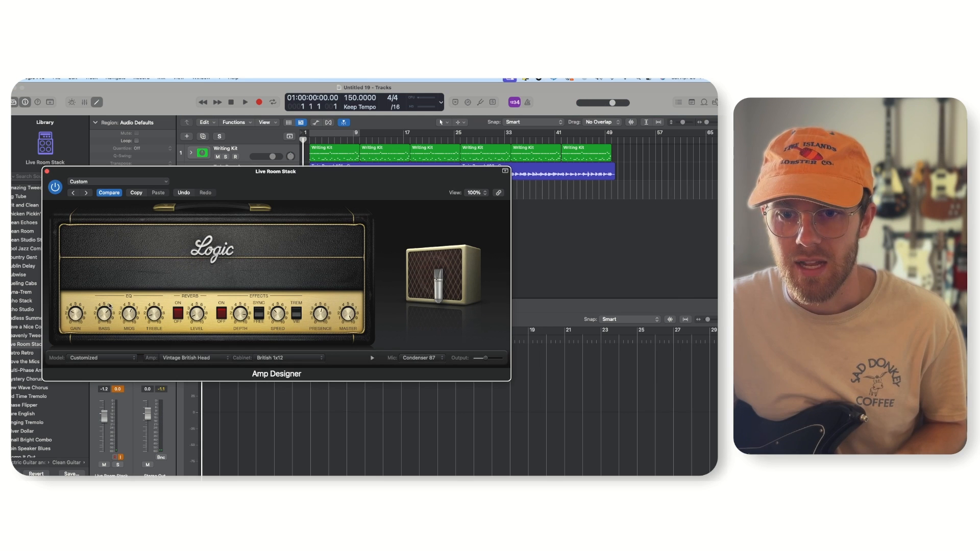
left_click_drag(246, 183, 244, 166)
mouse_move(421, 313)
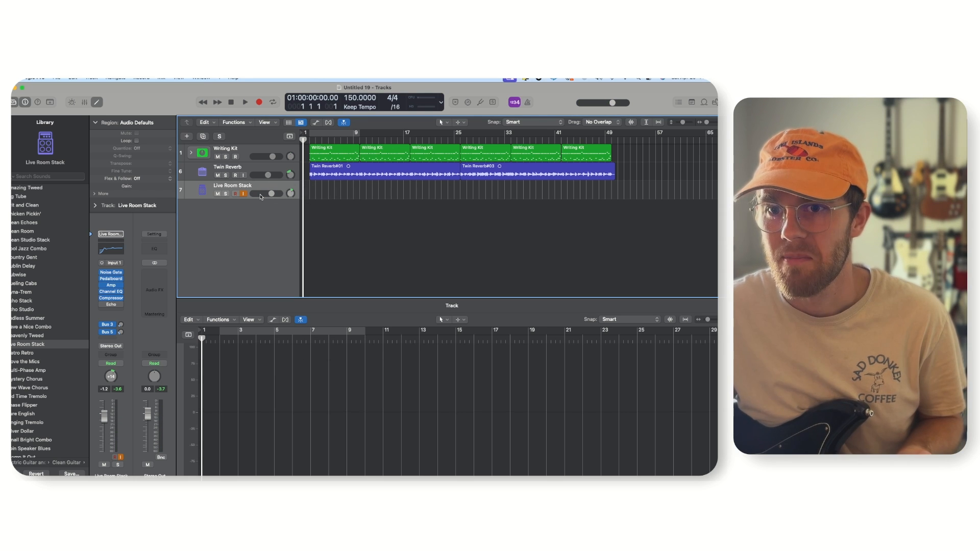
Turn on the metronome and record a guitar take on the Live Room Stack track from bar 1.
left_click(528, 102)
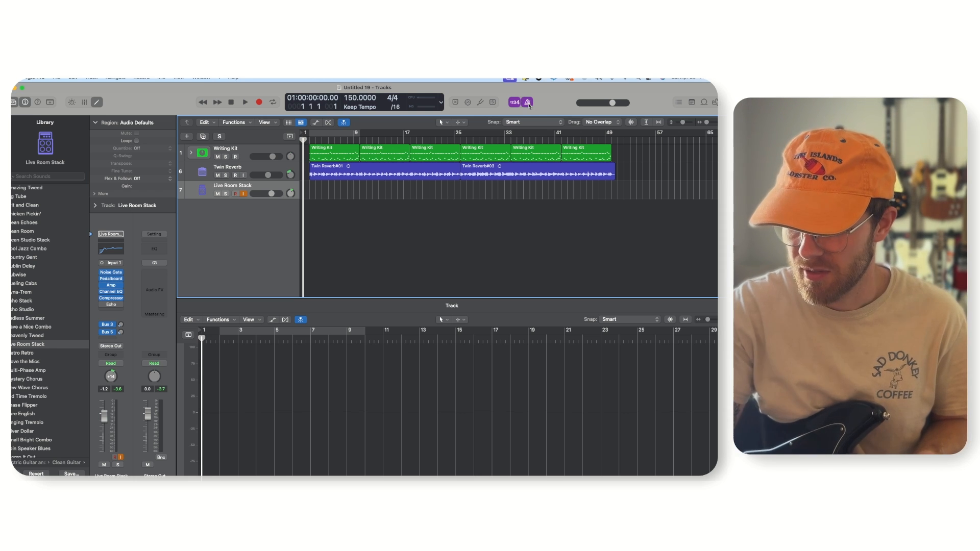
key("r")
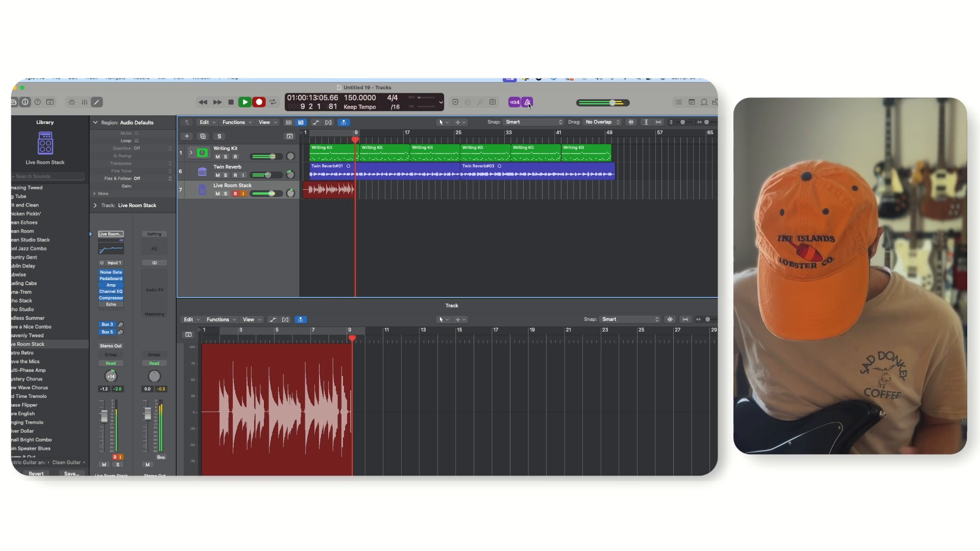
key("space")
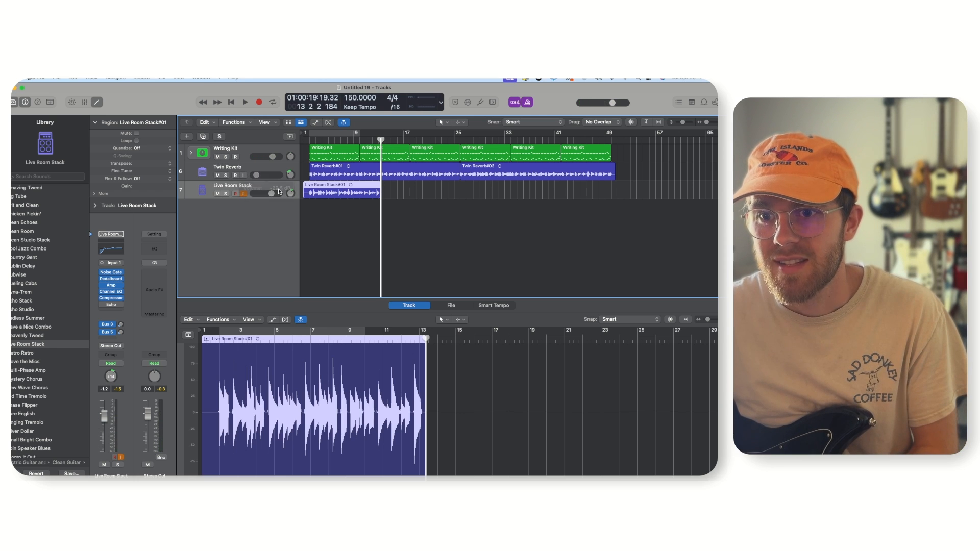
Delete the recorded Live Room Stack take and return the playhead to the project start.
left_click(327, 220)
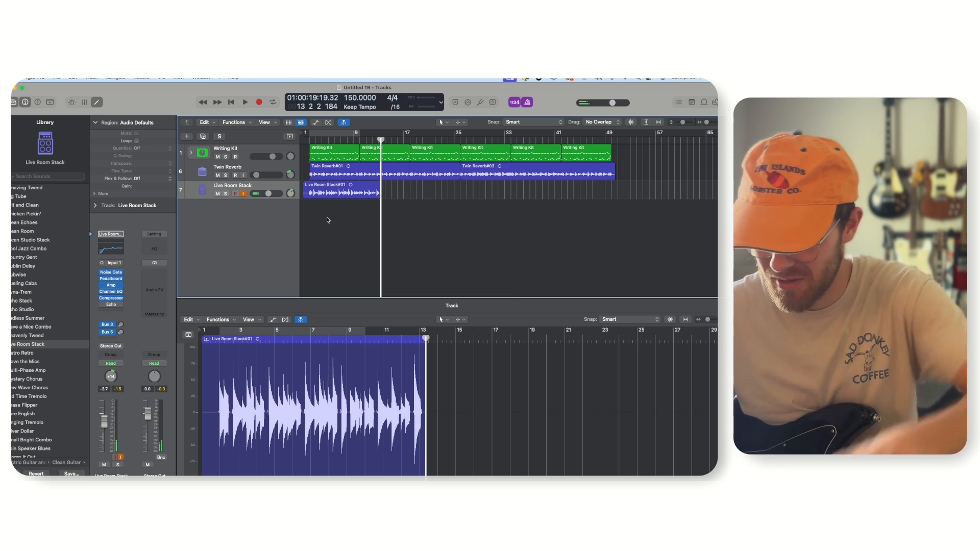
left_click(335, 191)
key("Return")
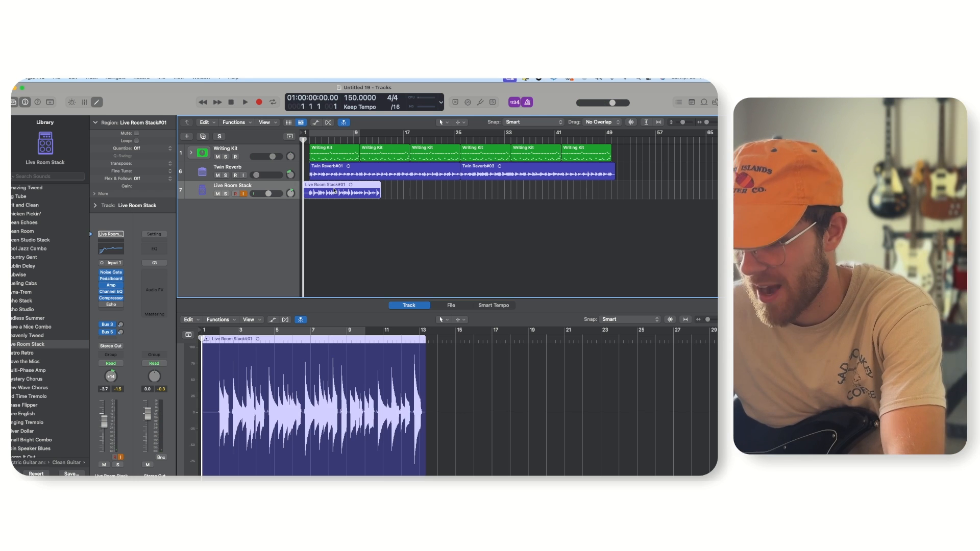
key("Delete")
key("Return")
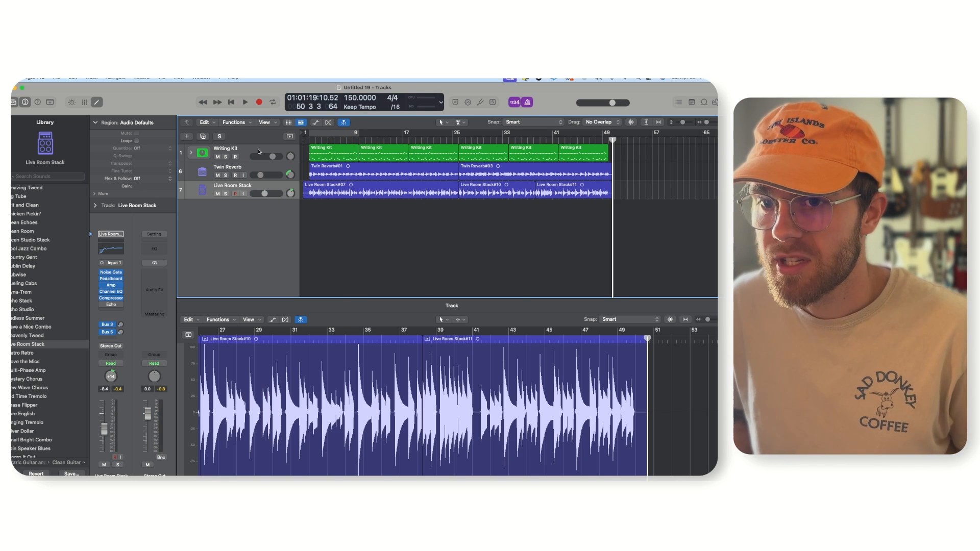
Delete all the regions on the Writing Kit track and place the playhead at bar 2.
left_click(259, 152)
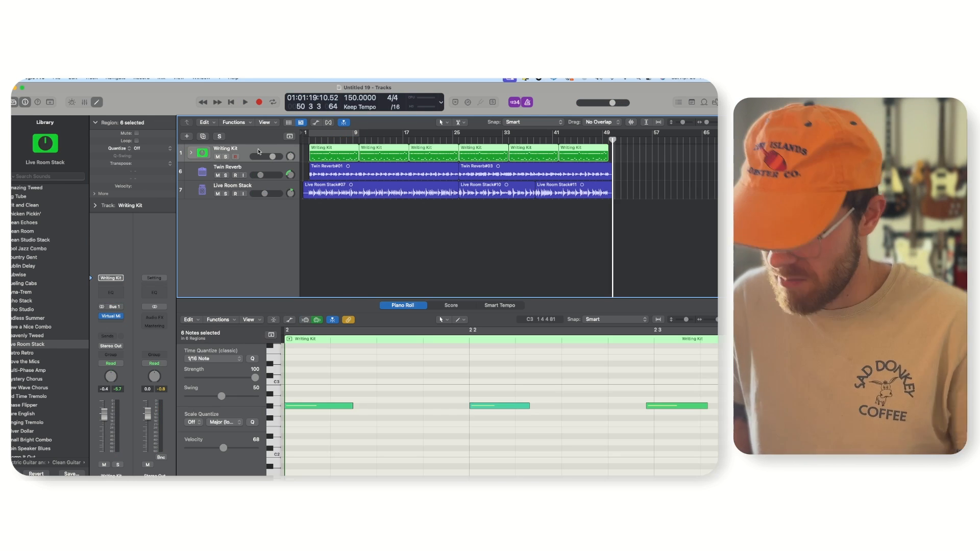
key("Delete")
left_click(311, 138)
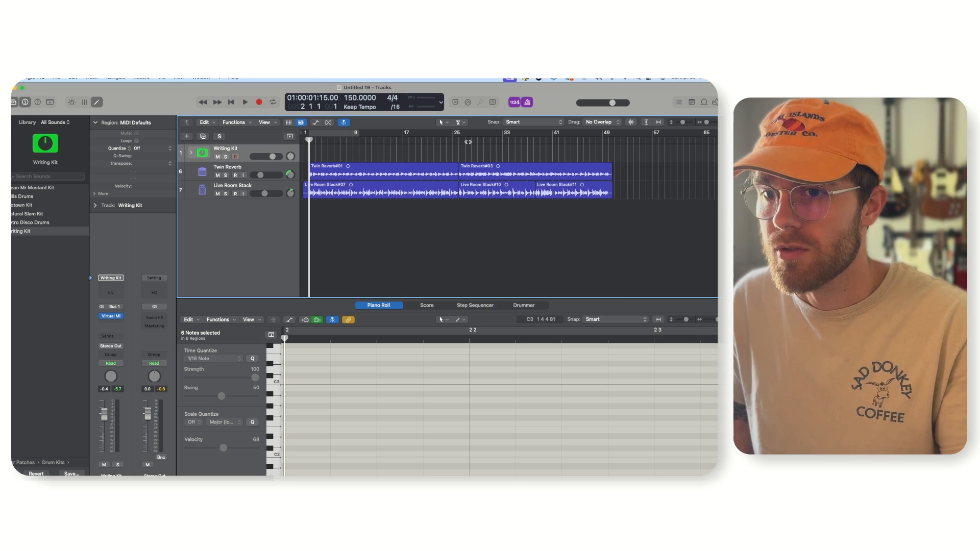
Record a new drum performance on the Writing Kit track, discarding the unfinished second section and recording again from bar 26.
left_click_drag(706, 123, 708, 124)
scroll(614, 159, "left", 2)
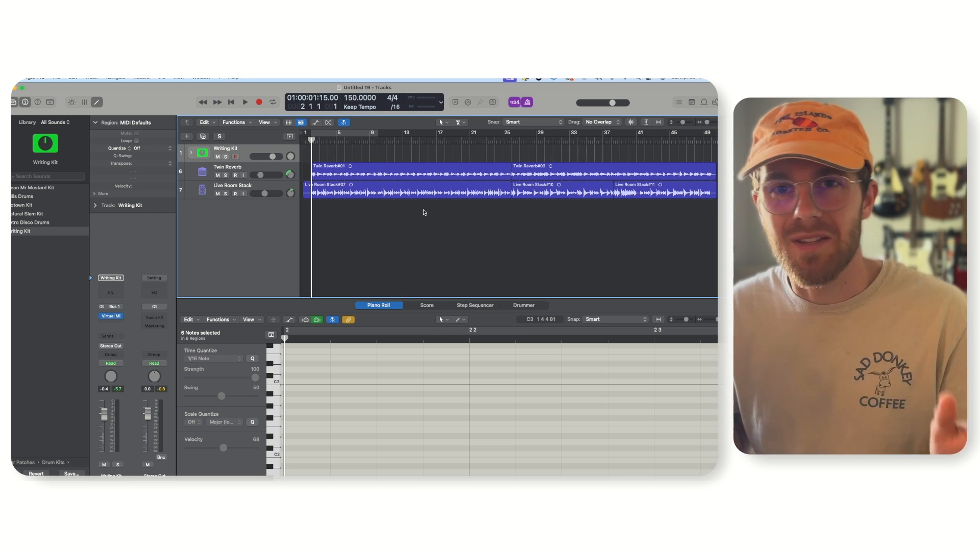
key("r")
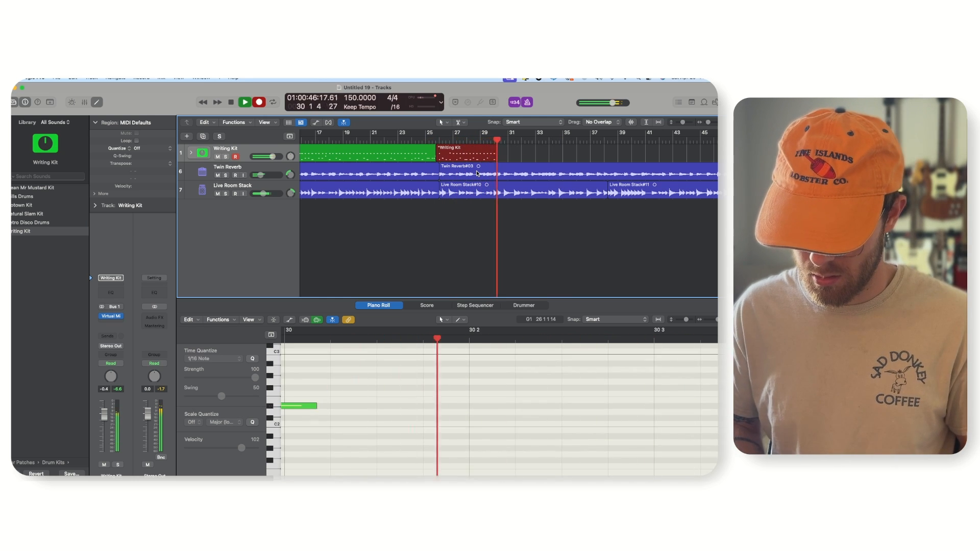
key("super+period")
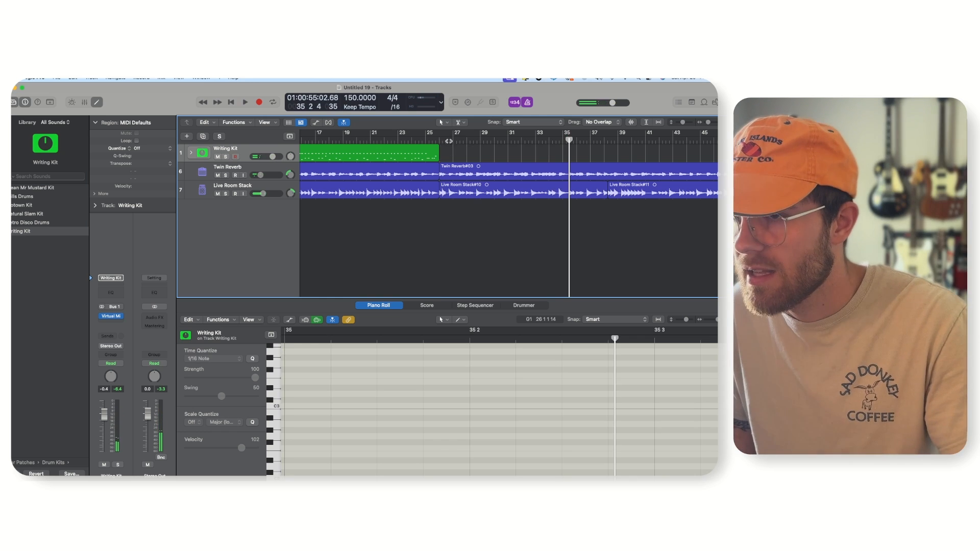
left_click(440, 140)
key("r")
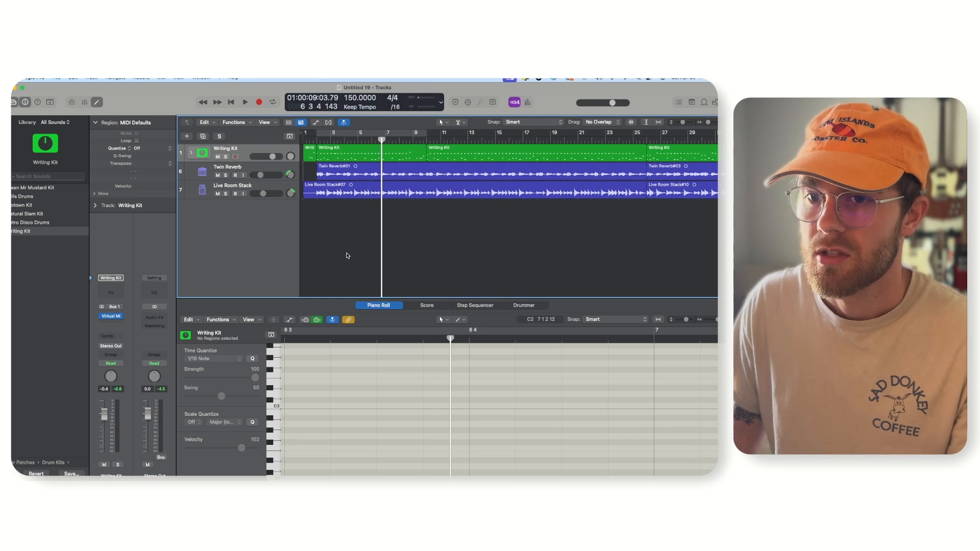
Solo the Twin Reverb guitar track and enable cycling over bars 2 to 10.
left_click(247, 170)
left_click(339, 136)
key("s")
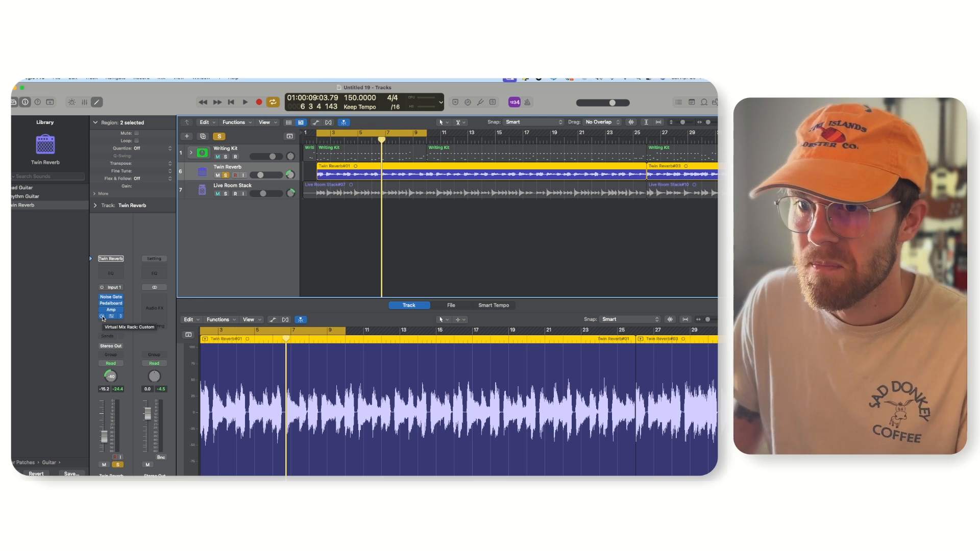
Review the Twin Reverb track's Pedalboard and Amp Designer settings, including the choice of amp model.
left_click(113, 303)
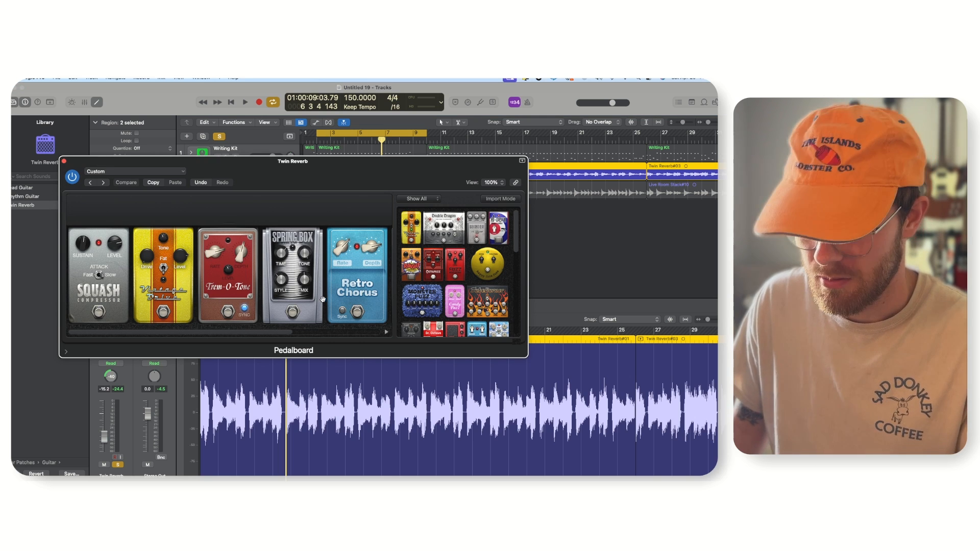
left_click(64, 161)
left_click(111, 310)
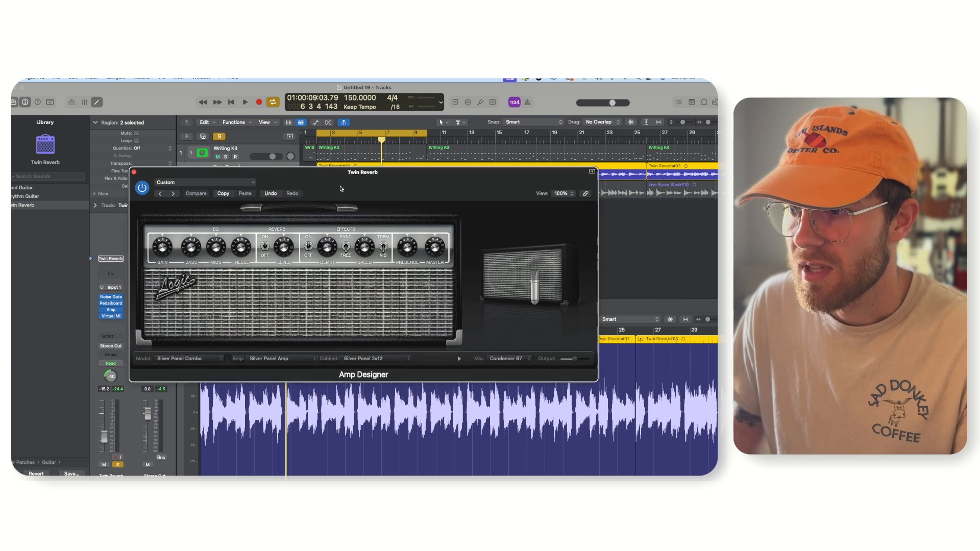
left_click_drag(341, 189, 234, 148)
left_click(76, 319)
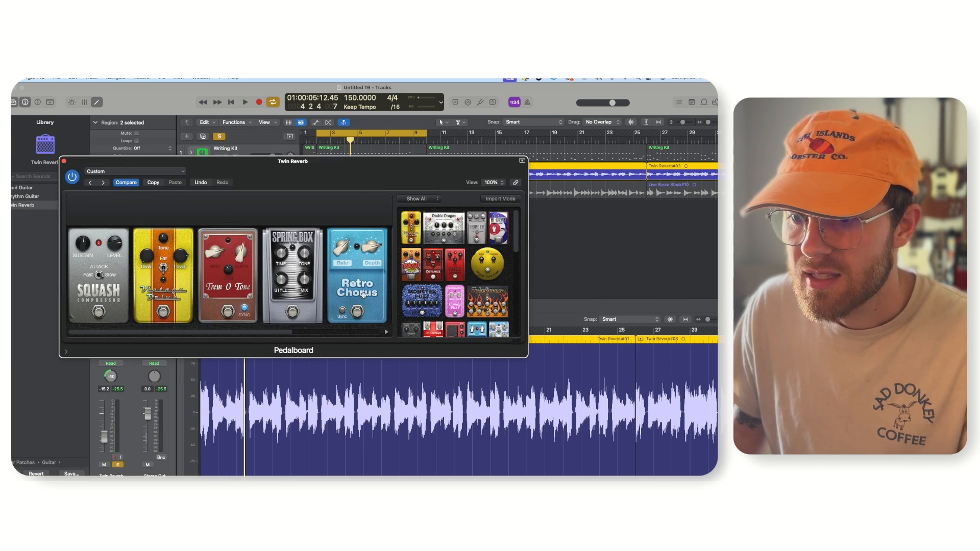
Remove the Retro Chorus pedal from the Pedalboard and insert BABY Audio's Magic Switch between the Pedalboard and the amp.
left_click_drag(357, 278, 406, 352)
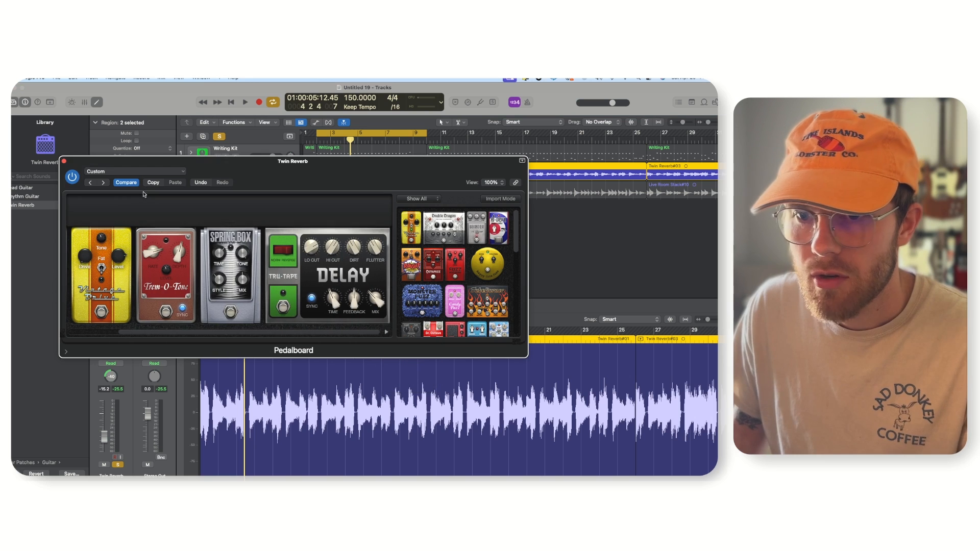
left_click(63, 162)
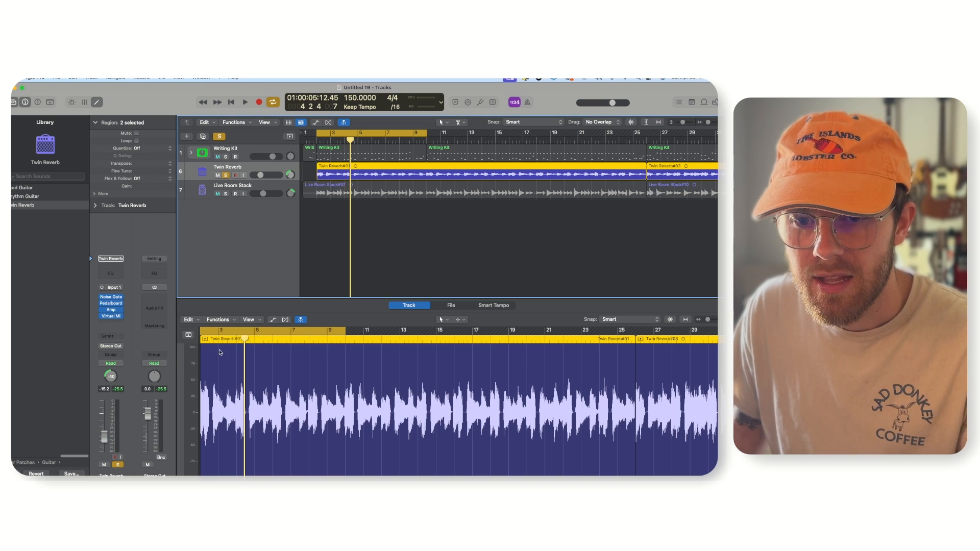
left_click(118, 309)
mouse_move(232, 337)
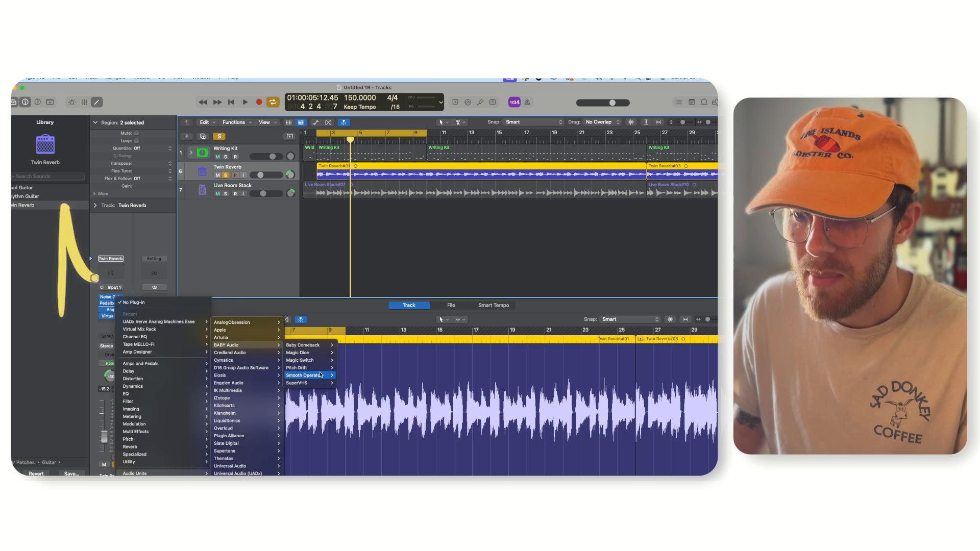
mouse_move(303, 361)
left_click(347, 361)
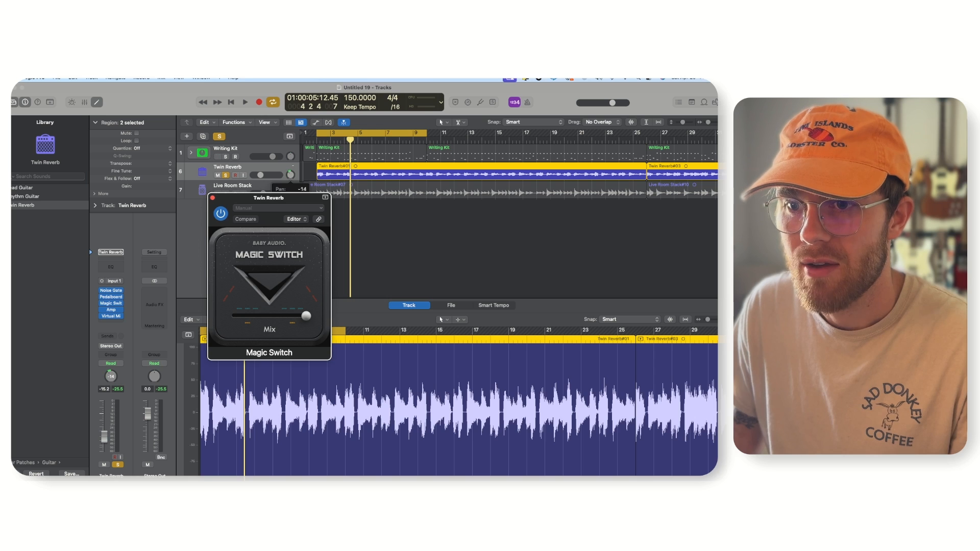
Switch on the Magic Switch chorus while the Twin Reverb part plays in the cycle, and close the plug-in window.
key("space")
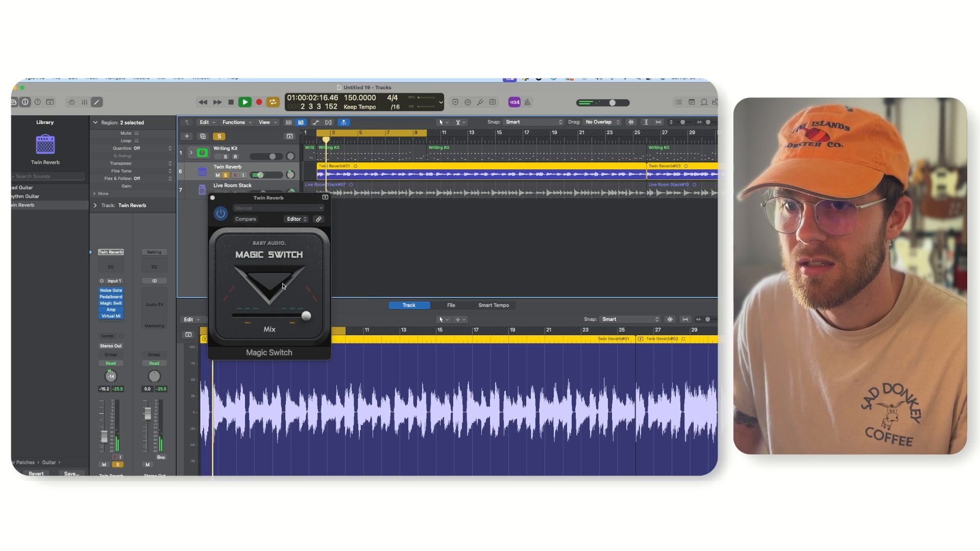
left_click(276, 289)
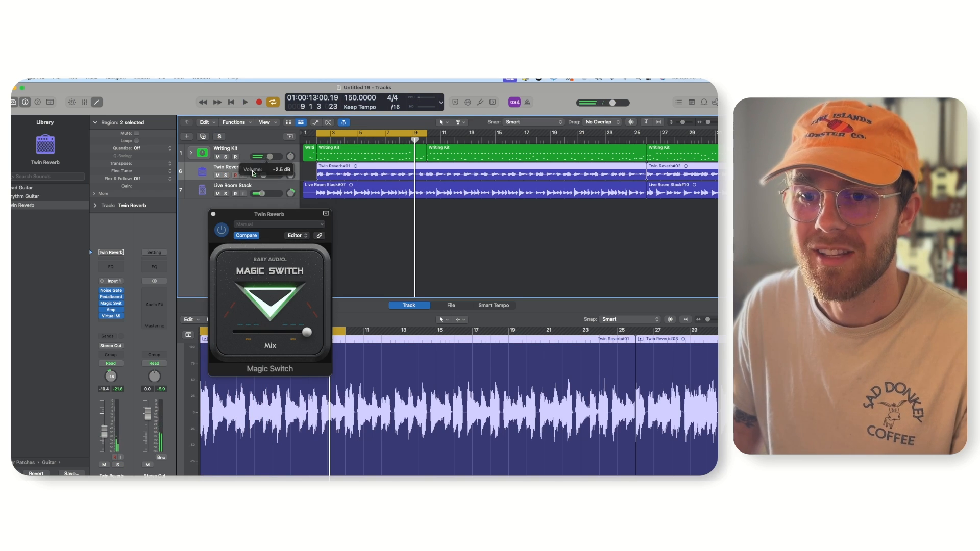
left_click(214, 217)
left_click(371, 243)
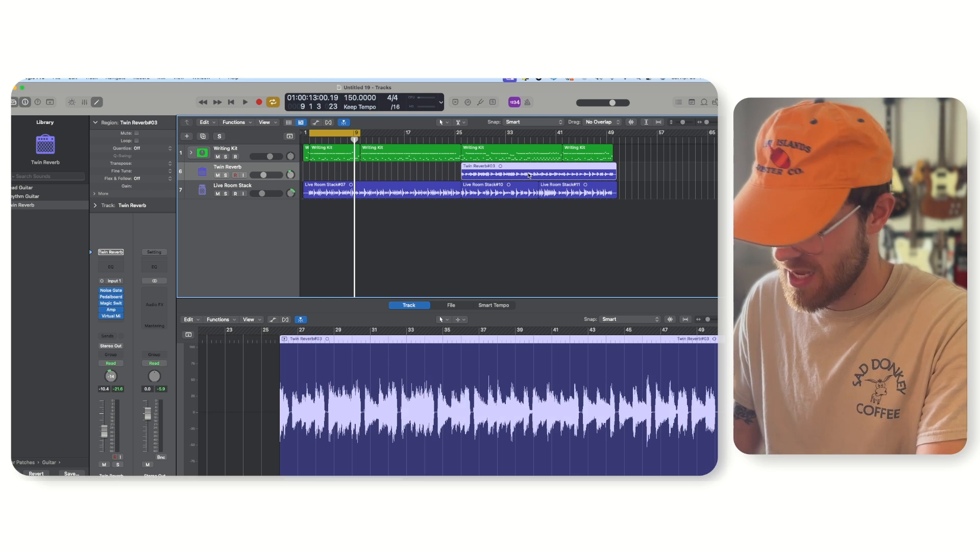
Delete the remaining Twin Reverb region and return the playhead to the start with cycling turned off.
key("Delete")
key("Return")
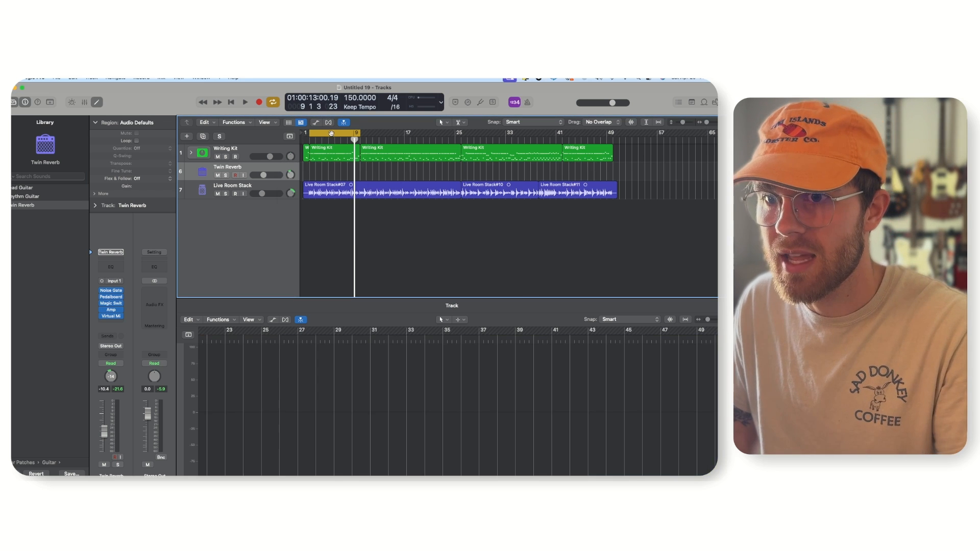
left_click(332, 133)
key("Return")
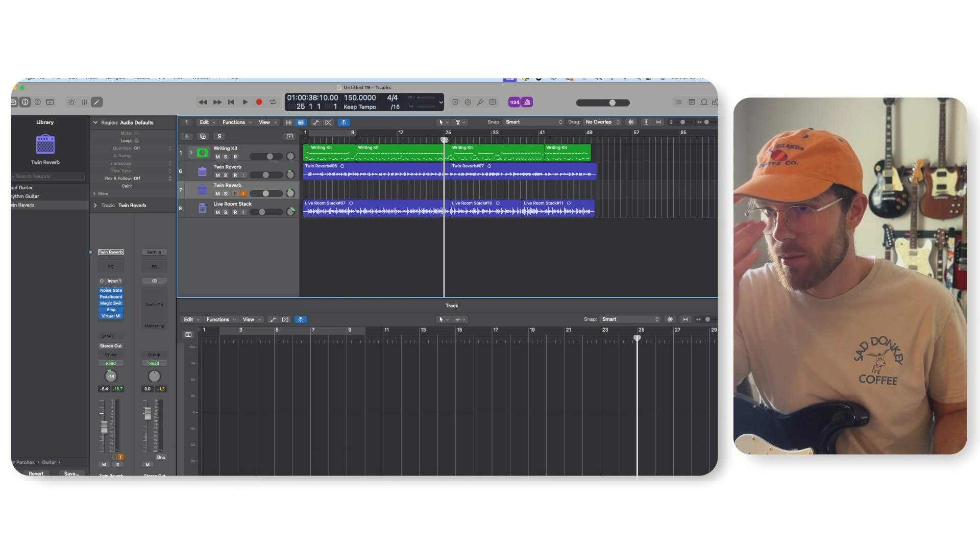
Pan the second Twin Reverb track to the right and record a guitar part on it from bar 25.
left_click_drag(290, 193, 290, 176)
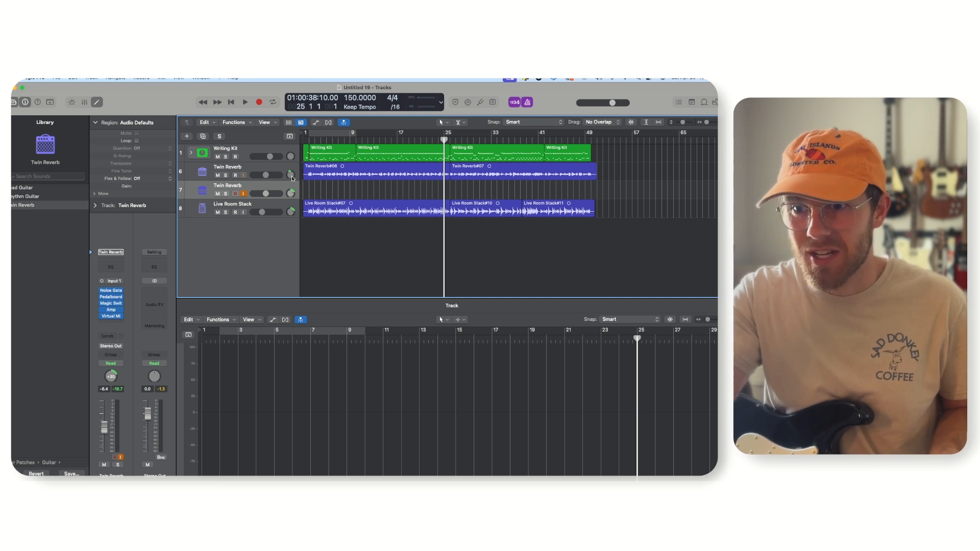
key("r")
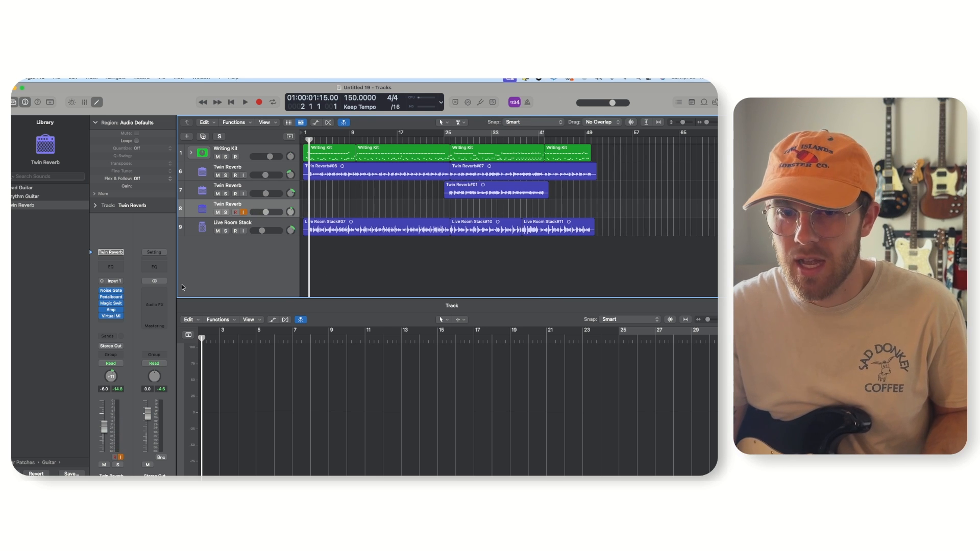
Turn on the metronome and record a guitar part on the third Twin Reverb track from bar 2.
left_click(527, 103)
key("r")
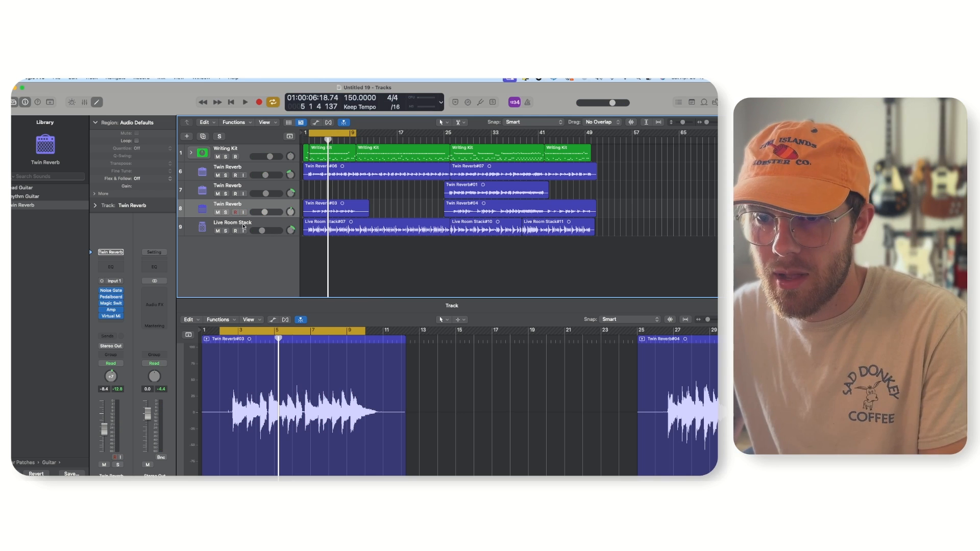
Audition the third Twin Reverb track's amp tone soloed and in the mix, and raise the track's volume to about -4.9 dB.
left_click(111, 311)
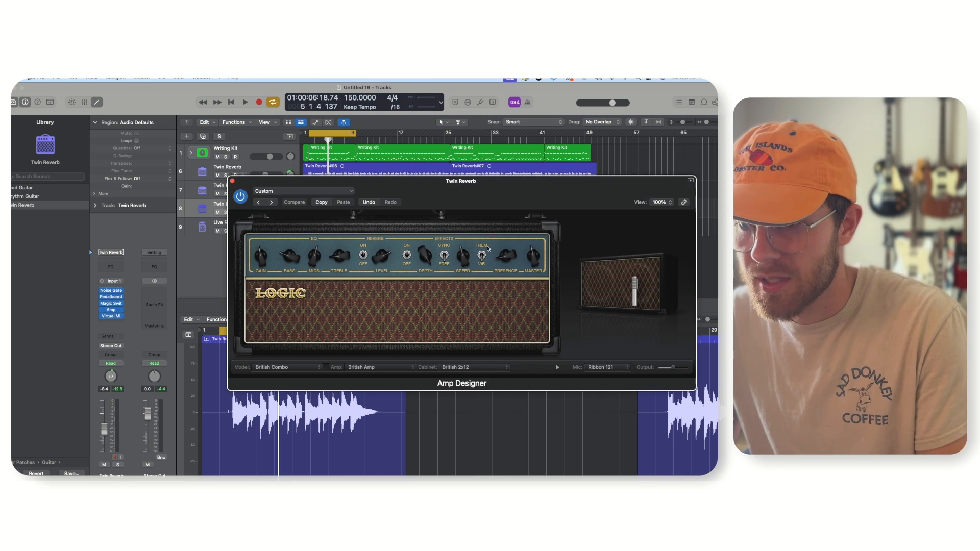
key("s")
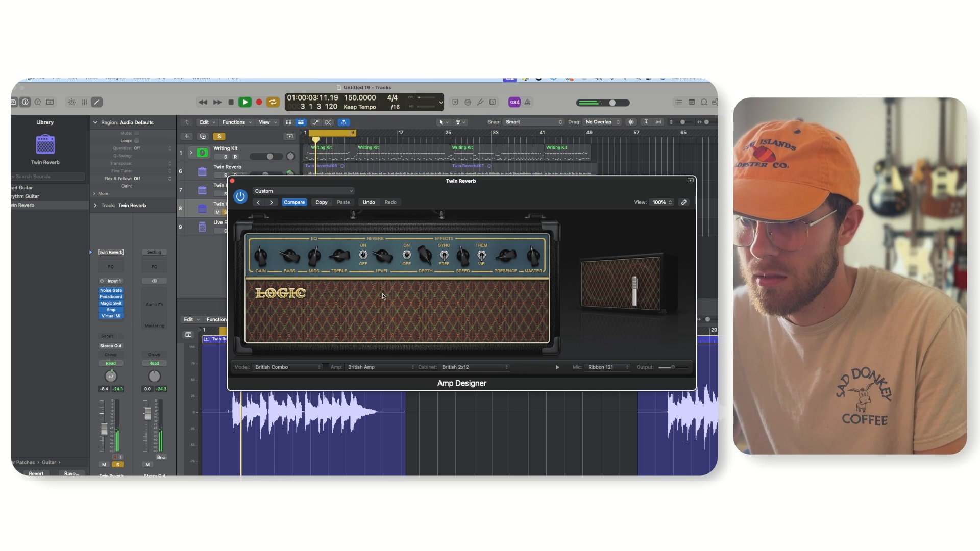
key("s")
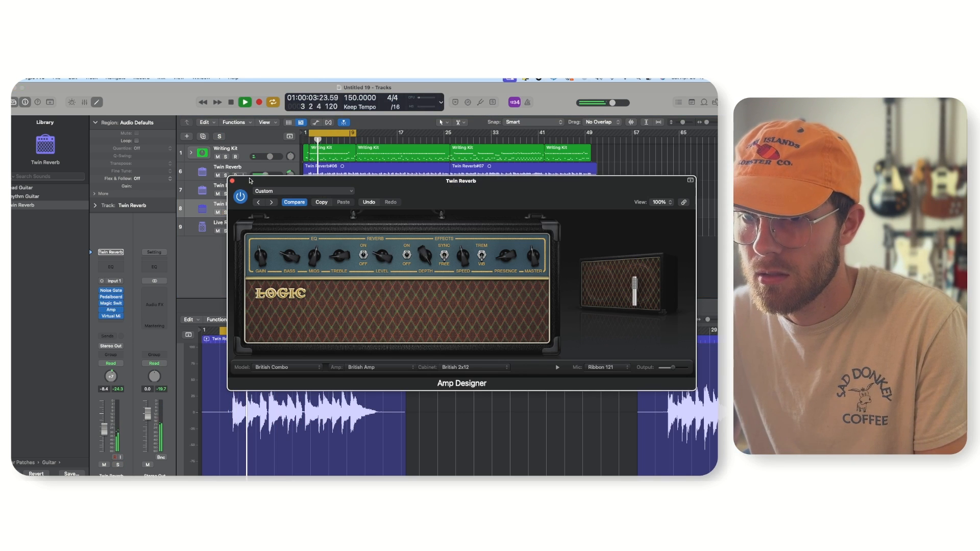
left_click(232, 181)
left_click_drag(261, 212, 267, 213)
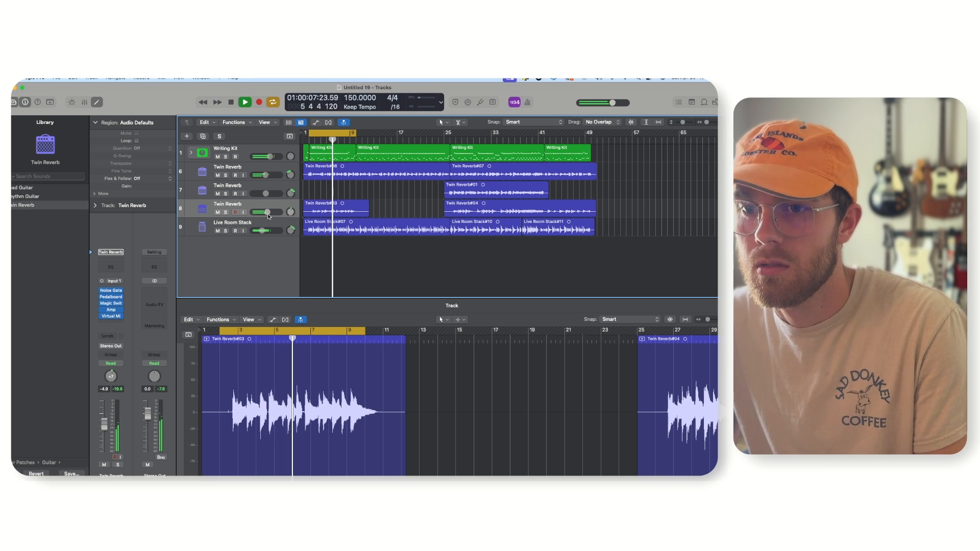
key("space")
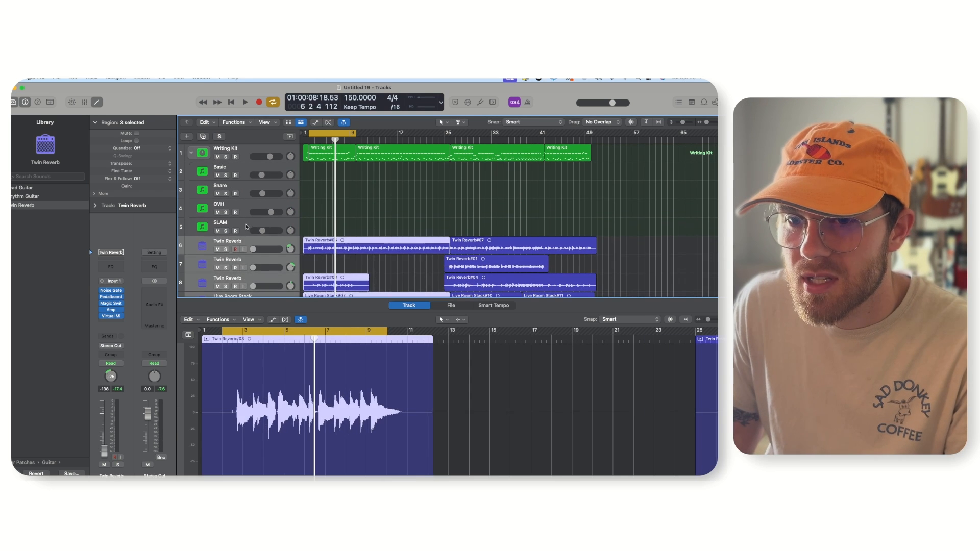
Turn the drum kit's SLAM channel all the way down and audition the OVH channel over the cycled section.
left_click(260, 230)
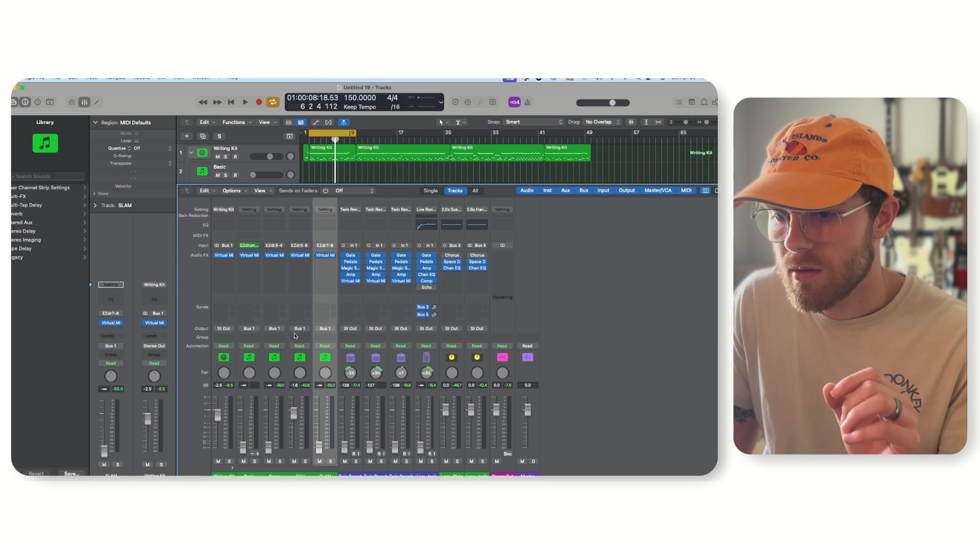
left_click(300, 447)
key("space")
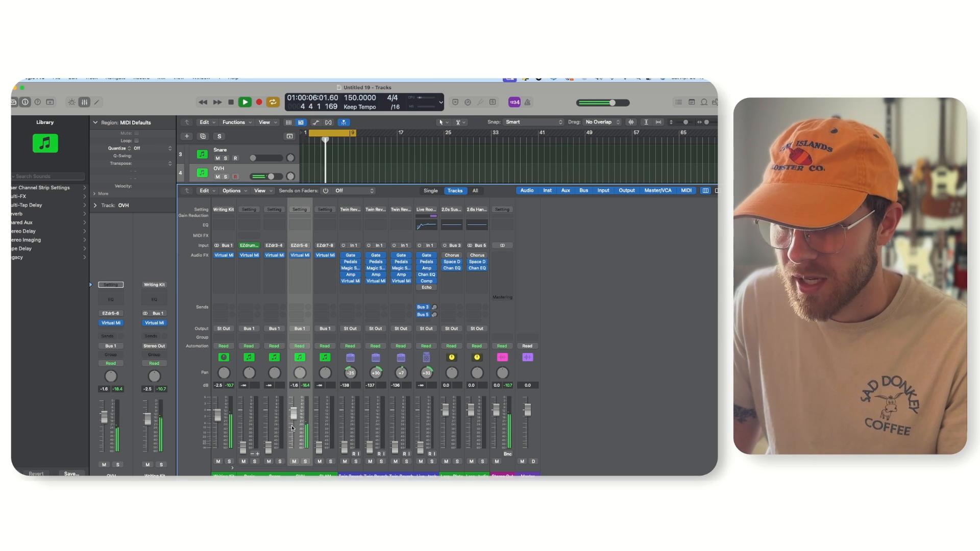
key("space")
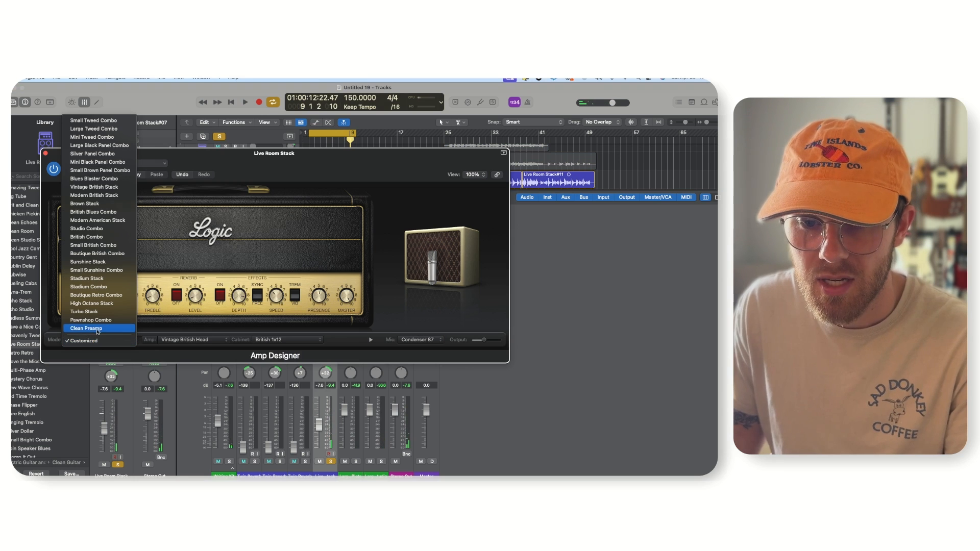
Change the Live Room Stack's Amp Designer model to Stadium Combo and adjust its gain during playback.
left_click(88, 287)
key("space")
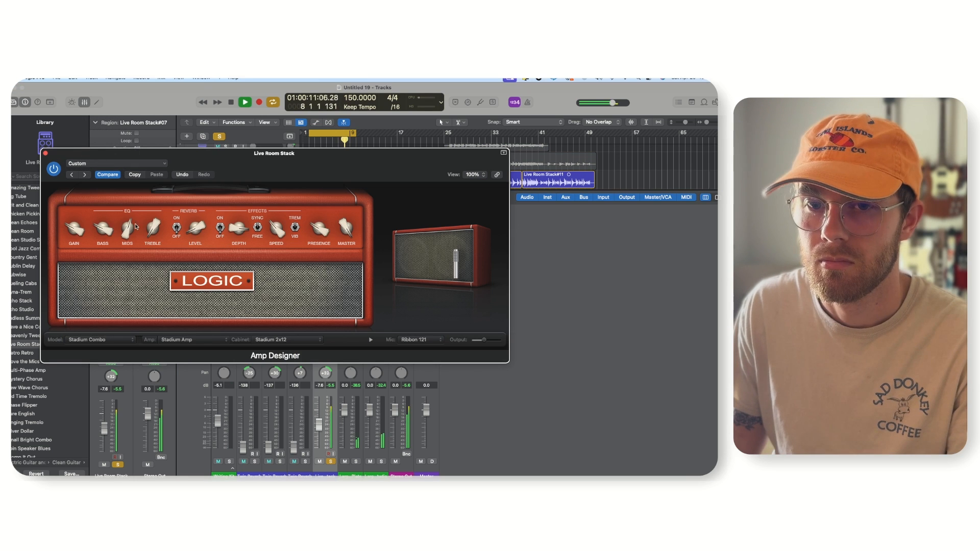
mouse_move(75, 228)
left_mouse_down()
mouse_move(78, 214)
mouse_move(77, 228)
left_mouse_up()
key("a")
key("space")
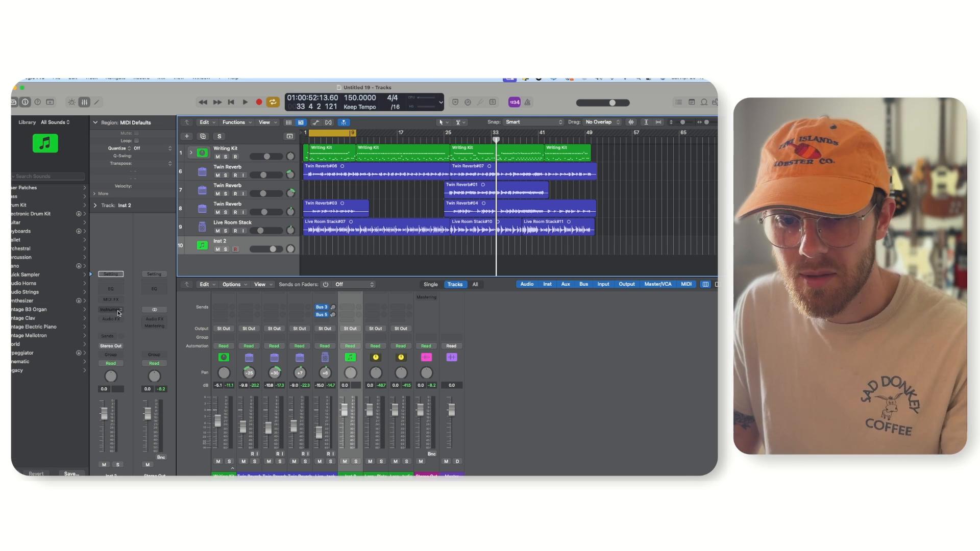
Load ANA 2 on the new software instrument track and record a Prophet Pad part from bar 2.
left_click(119, 312)
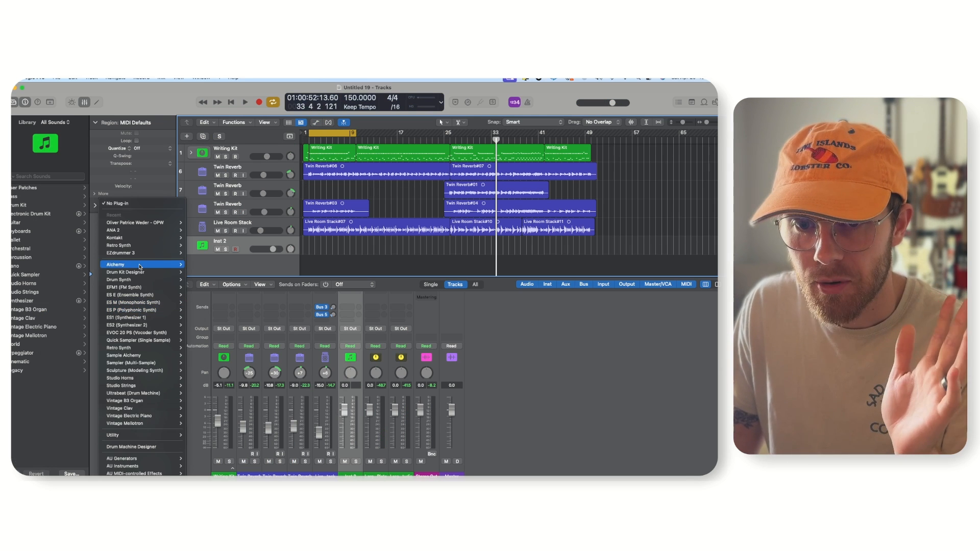
left_click(193, 231)
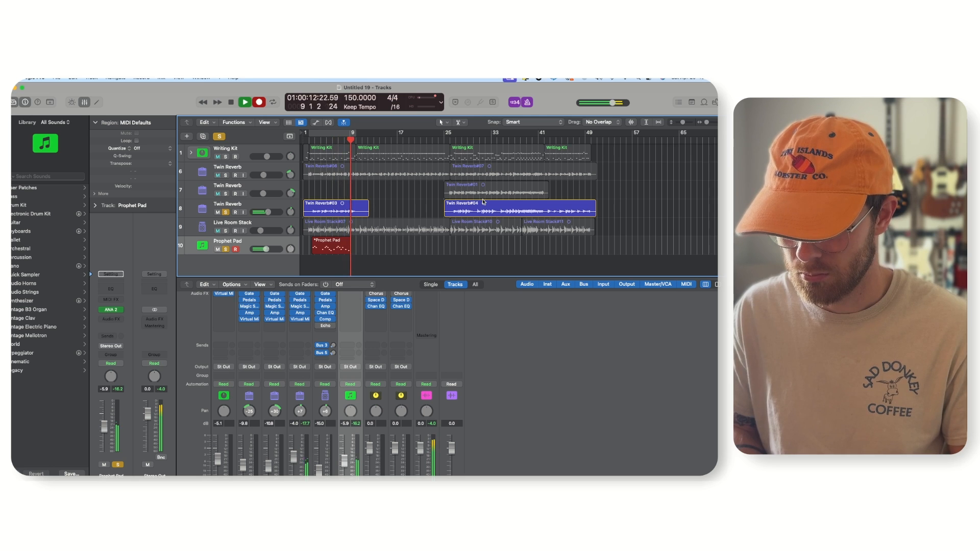
key("space")
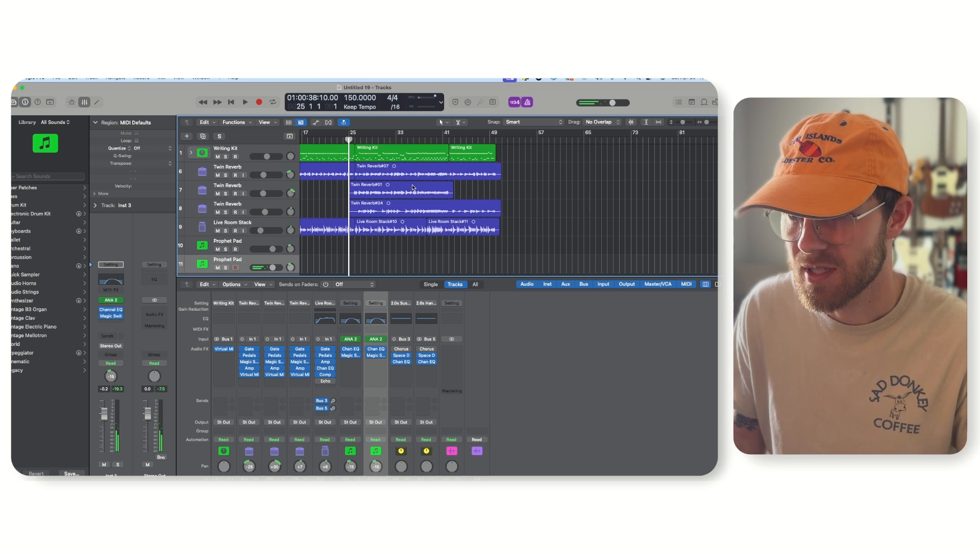
left_click(260, 102)
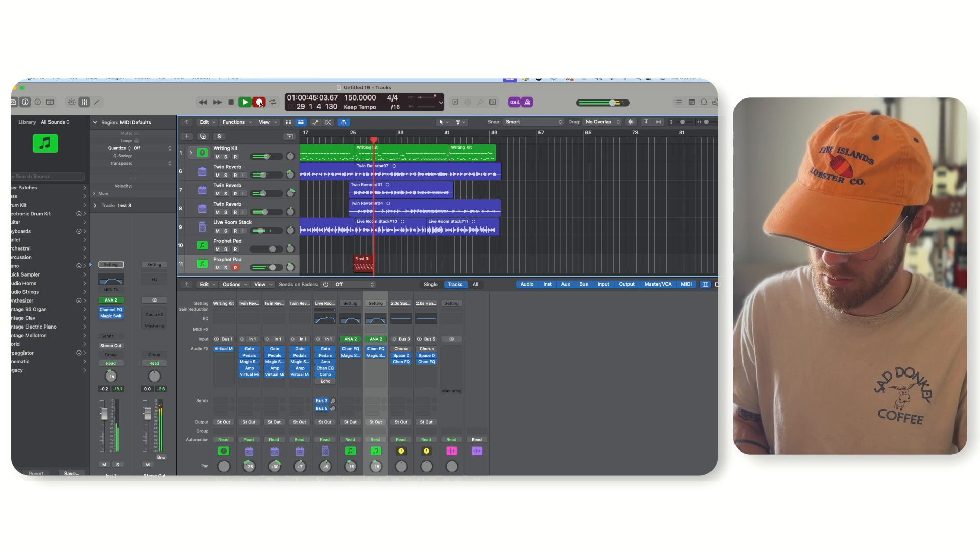
key("space")
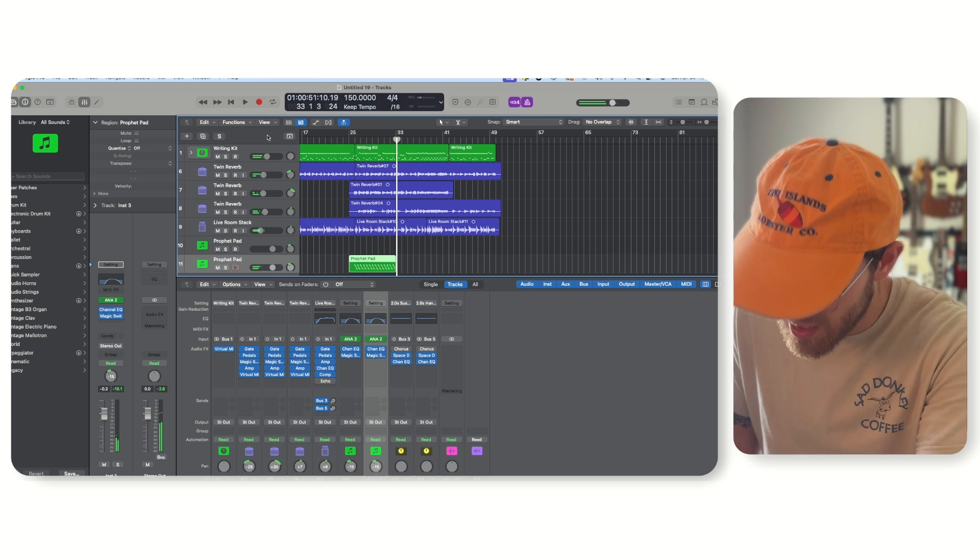
key("super+z")
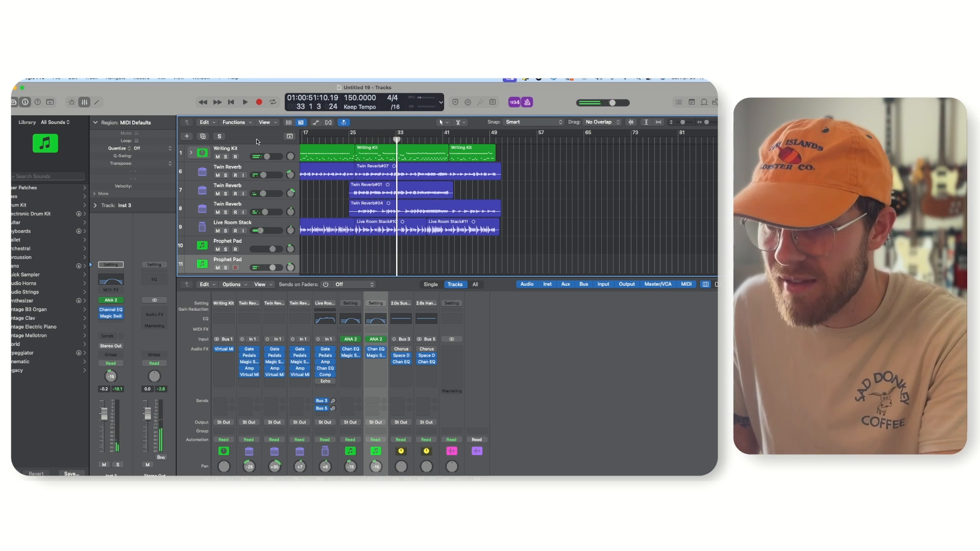
Return the playhead to bar 25 and open the customization settings for the control bar and display.
left_click(349, 140)
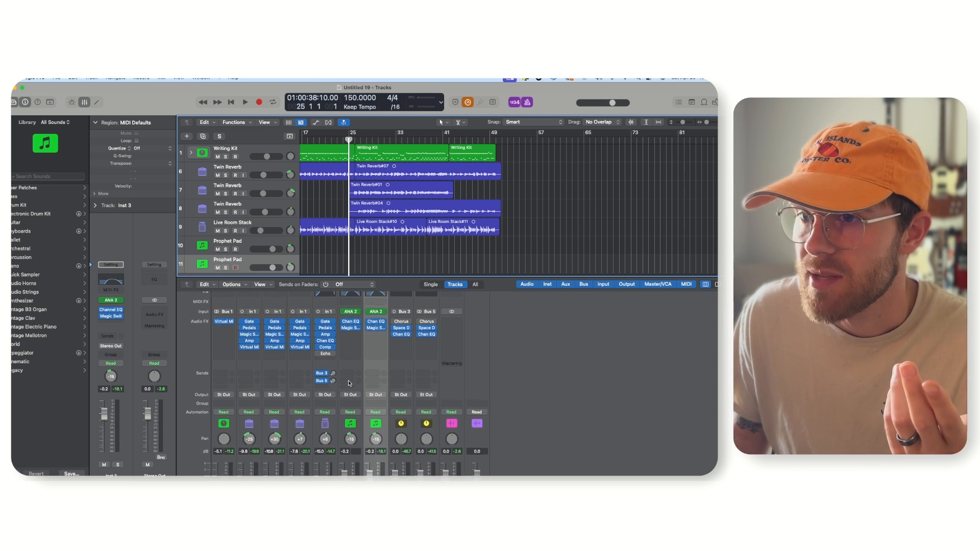
left_click(441, 103)
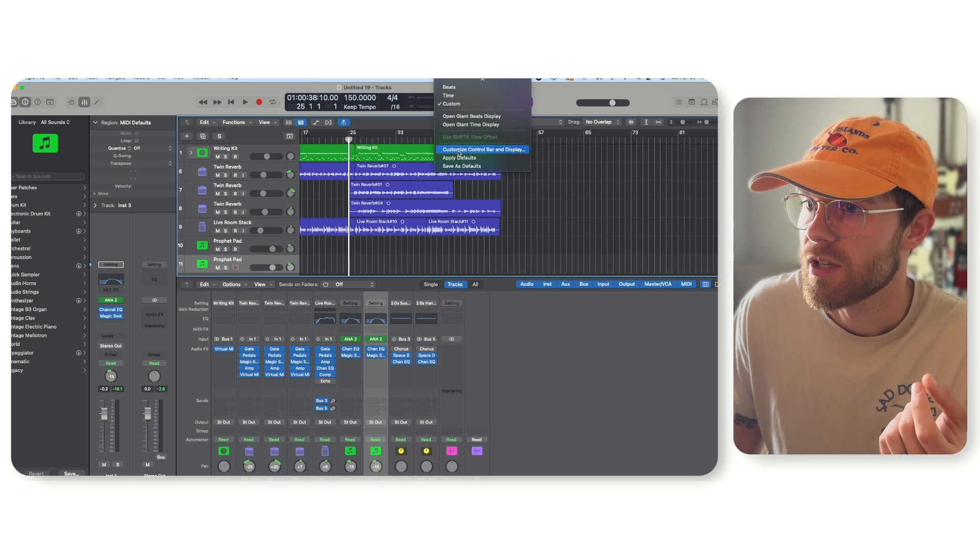
left_click(487, 150)
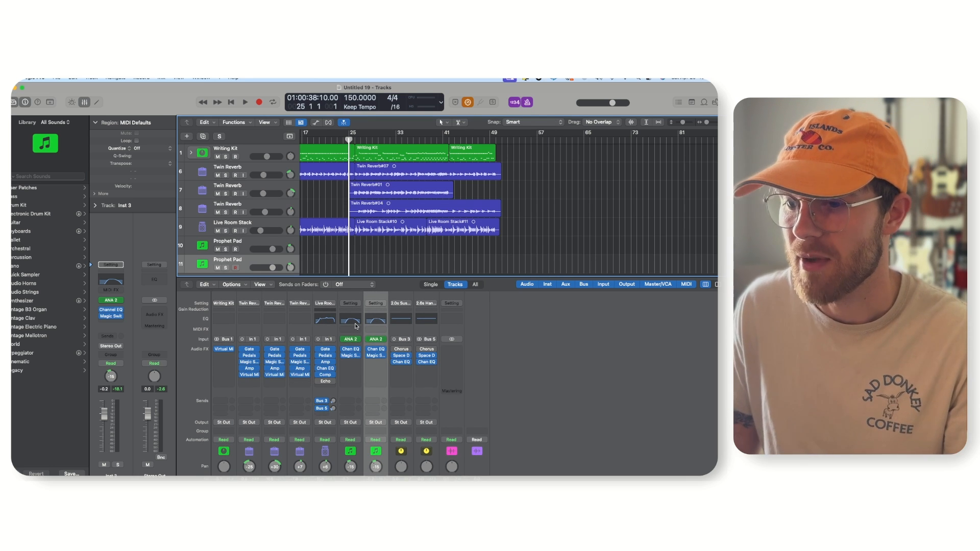
Lower the volume of the second Prophet Pad track slightly.
scroll(364, 354, "down", 2)
left_click_drag(273, 268, 268, 268)
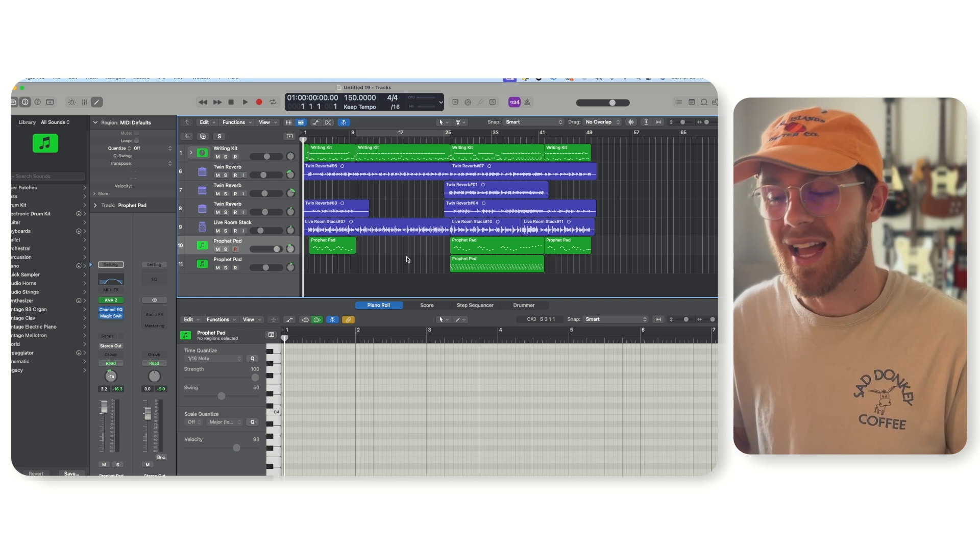
Turn down the other tracks to isolate the drums, and remove the FG-2A module from the Writing Kit's Virtual Mix Rack.
left_click(258, 168)
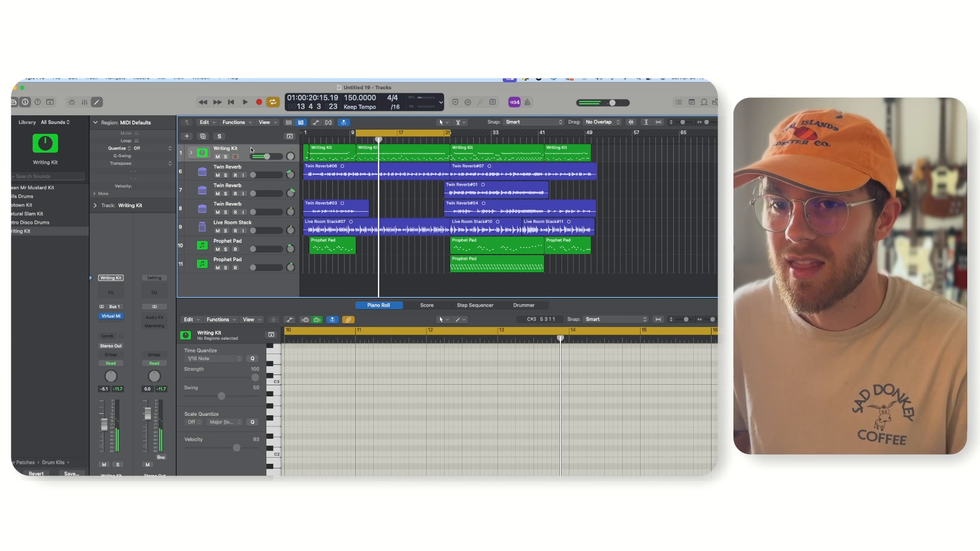
left_click(111, 316)
left_click_drag(508, 160, 411, 123)
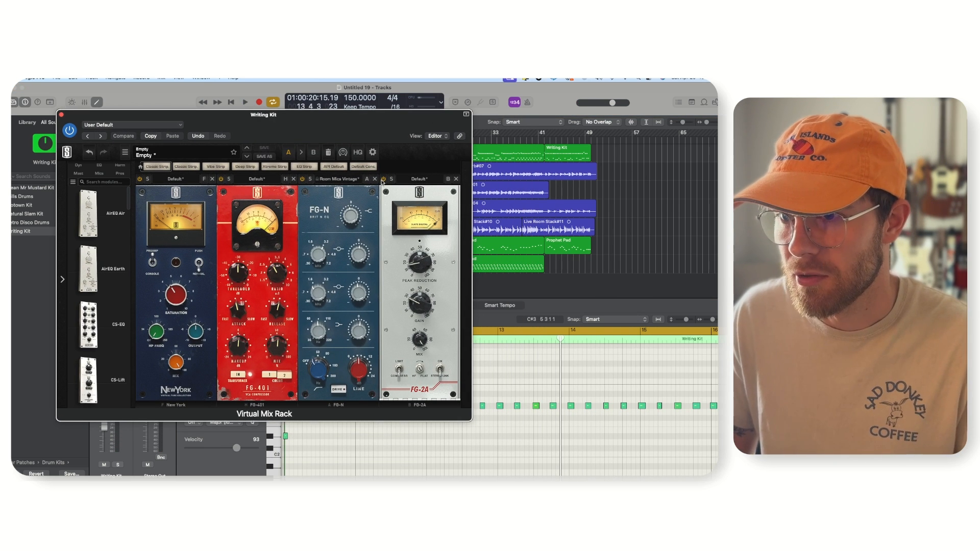
left_click(457, 180)
Raise the FG-401 compressor's makeup gain and adjust the FG-N equalizer's uppermost band while the drums play.
key("space")
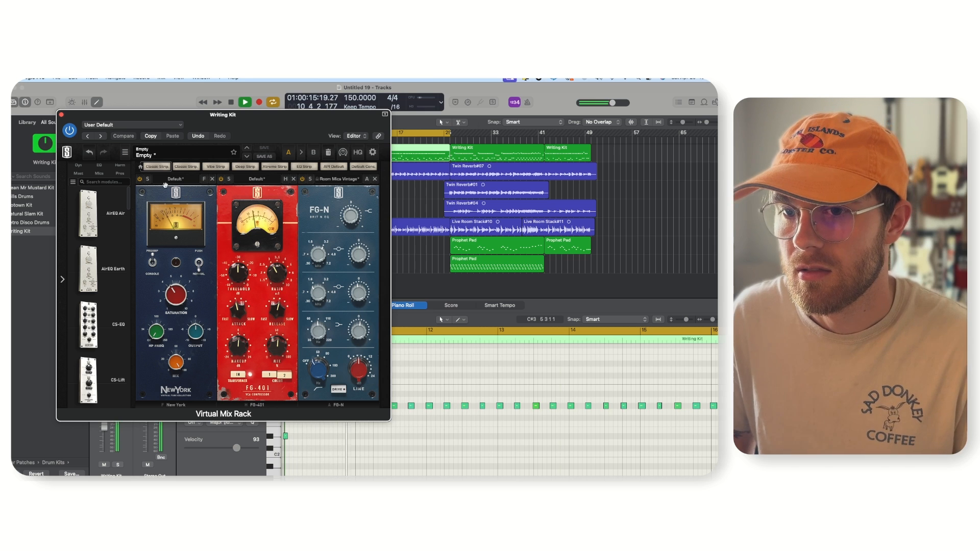
left_click_drag(228, 347, 244, 338)
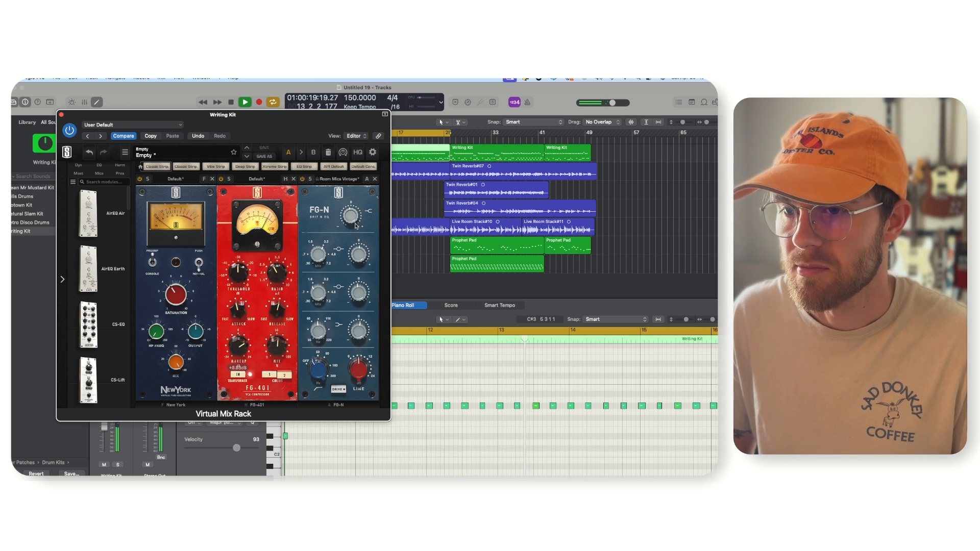
mouse_move(359, 217)
left_click_drag(359, 216, 357, 223)
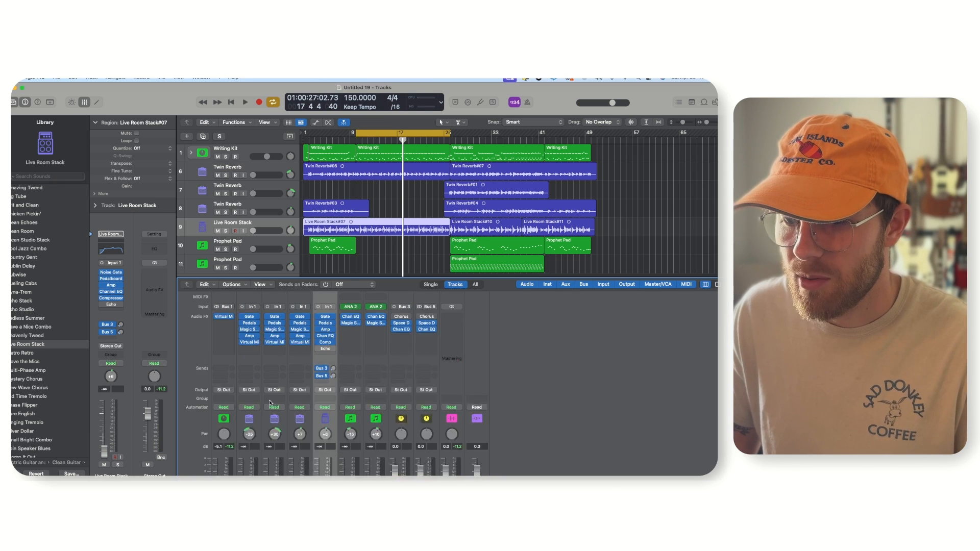
scroll(270, 403, "up", 3)
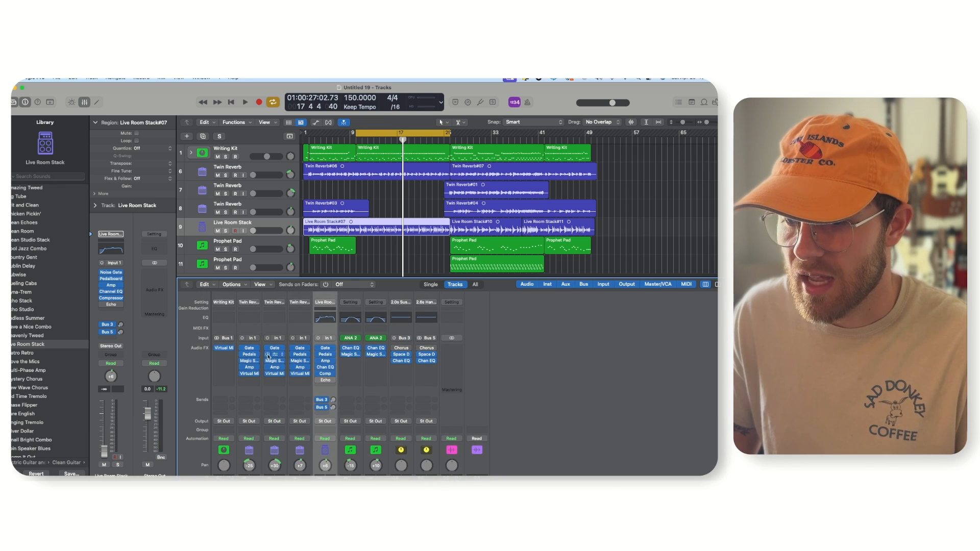
scroll(288, 398, "up", 1)
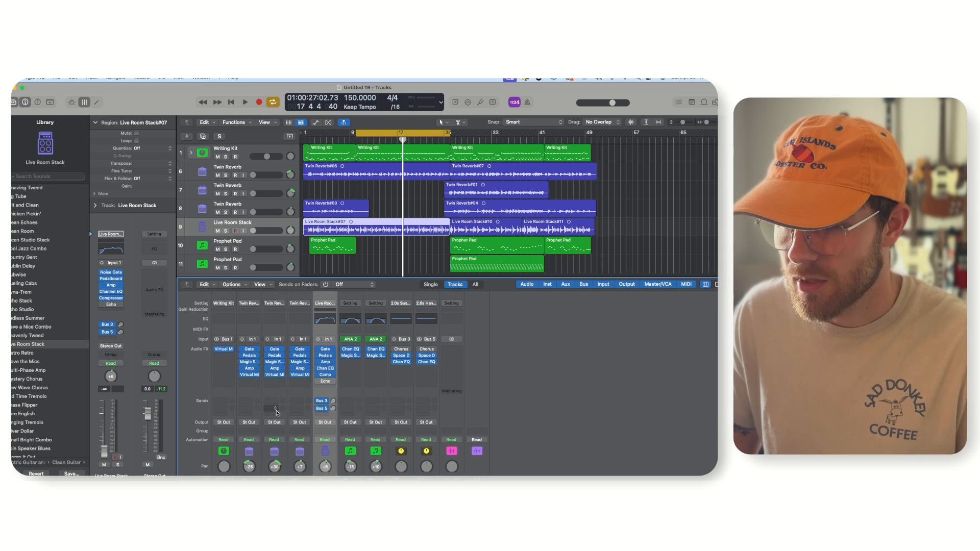
Insert a stereo Gain plug-in on the Stereo Out channel.
scroll(314, 379, "down", 9)
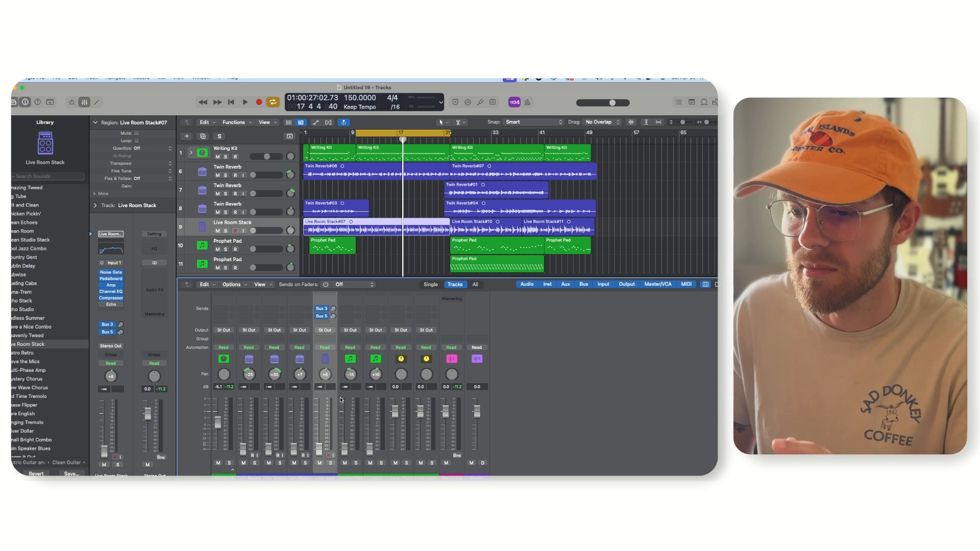
scroll(327, 443, "up", 5)
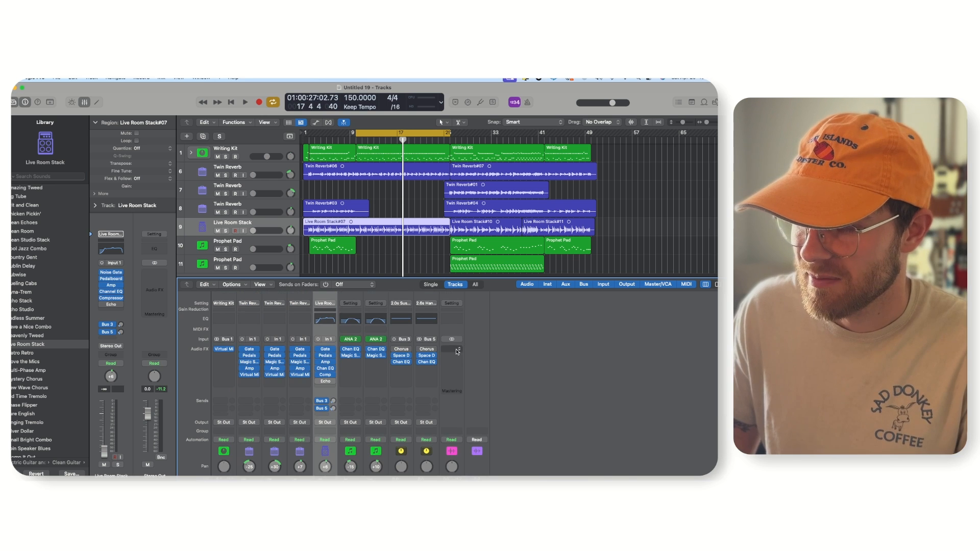
left_click(452, 350)
mouse_move(461, 473)
mouse_move(560, 466)
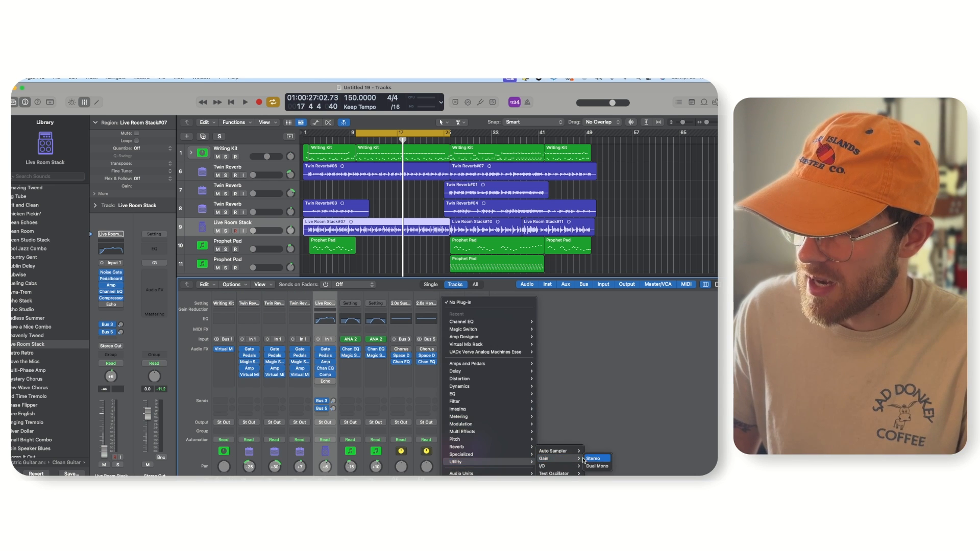
left_click(592, 458)
left_click(458, 349)
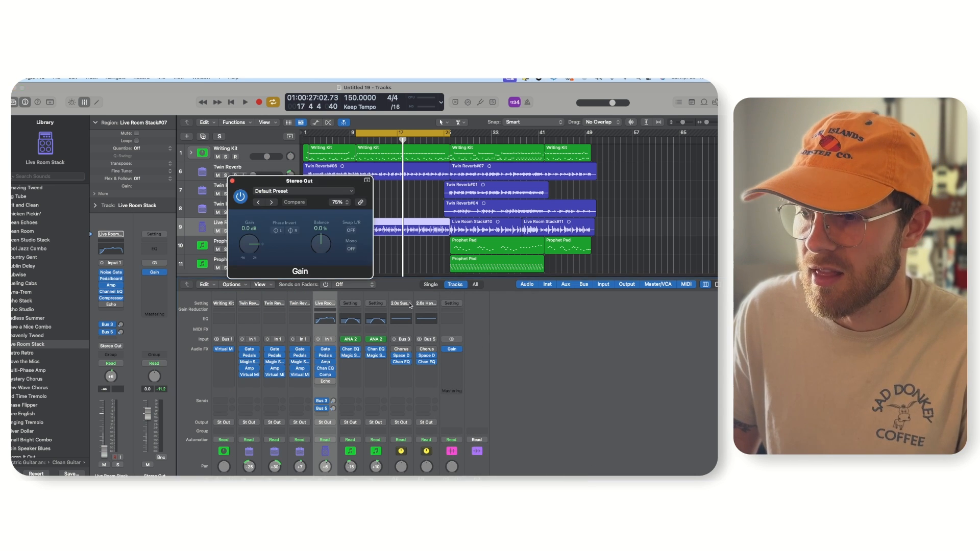
Turn on Mono in the Stereo Out's Gain plug-in and close its window.
left_click_drag(345, 181, 200, 120)
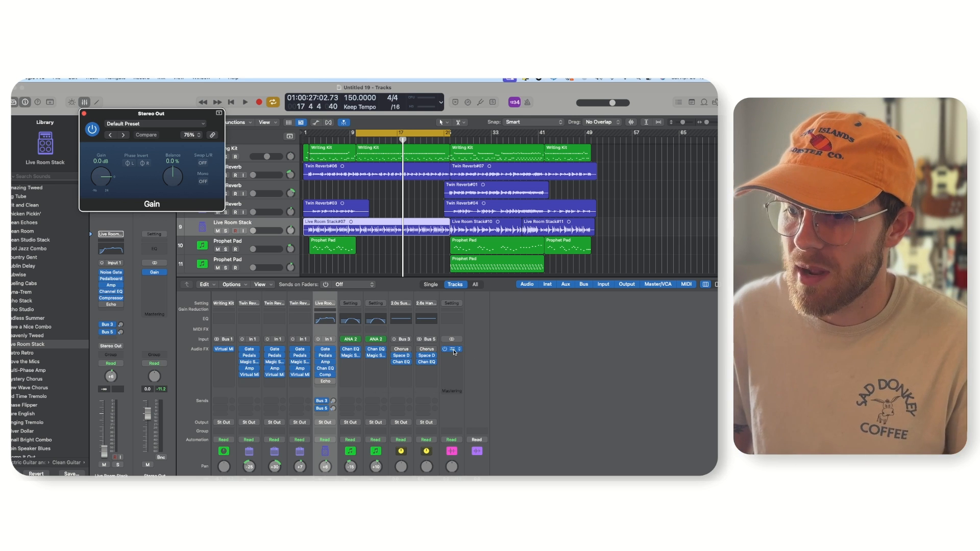
left_click(203, 182)
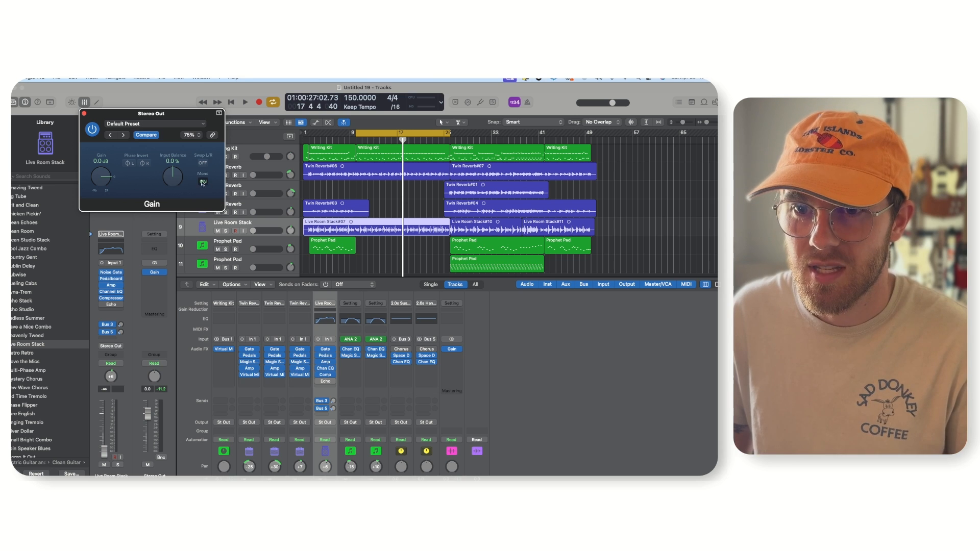
key("super+w")
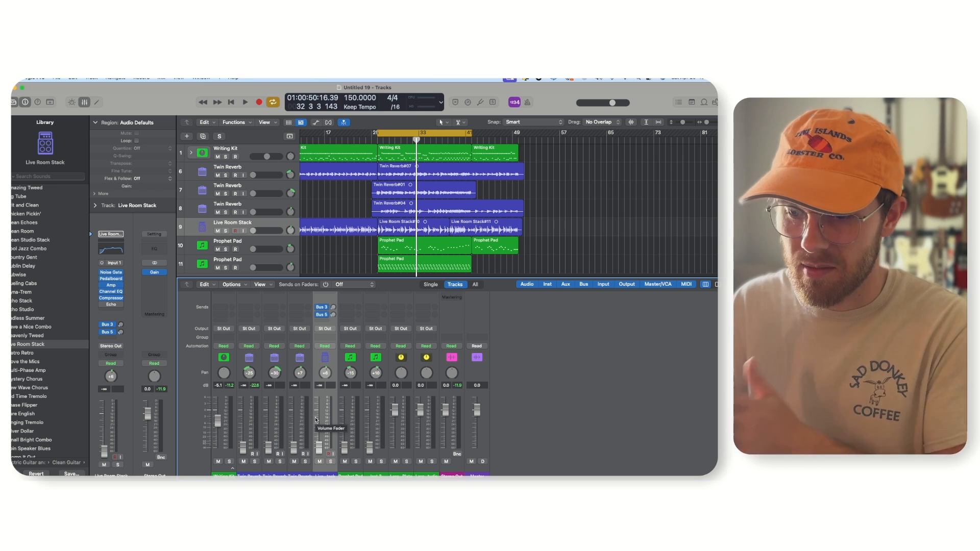
Raise the Live Room Stack volume to about -17.6 dB during playback and open its Channel EQ.
key("space")
left_click_drag(322, 449, 323, 430)
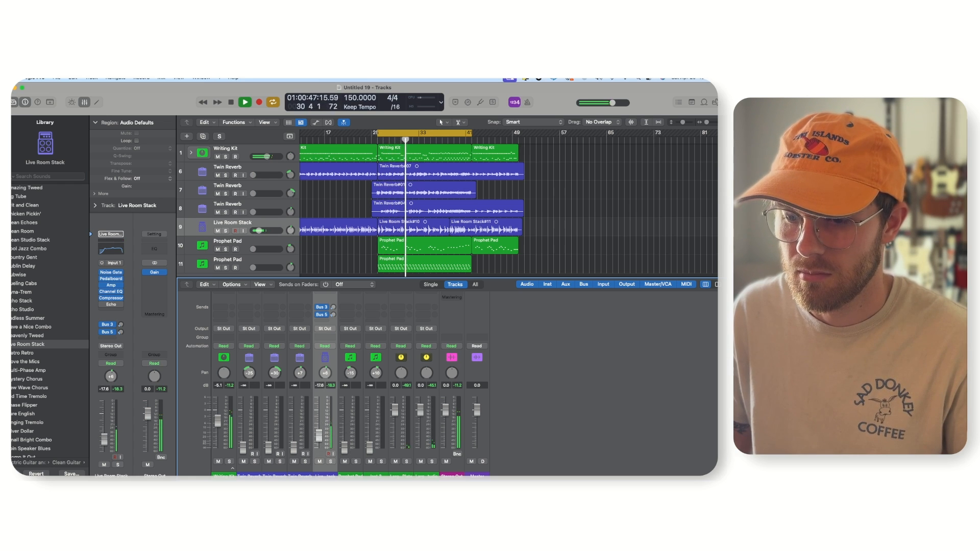
scroll(322, 428, "up", 5)
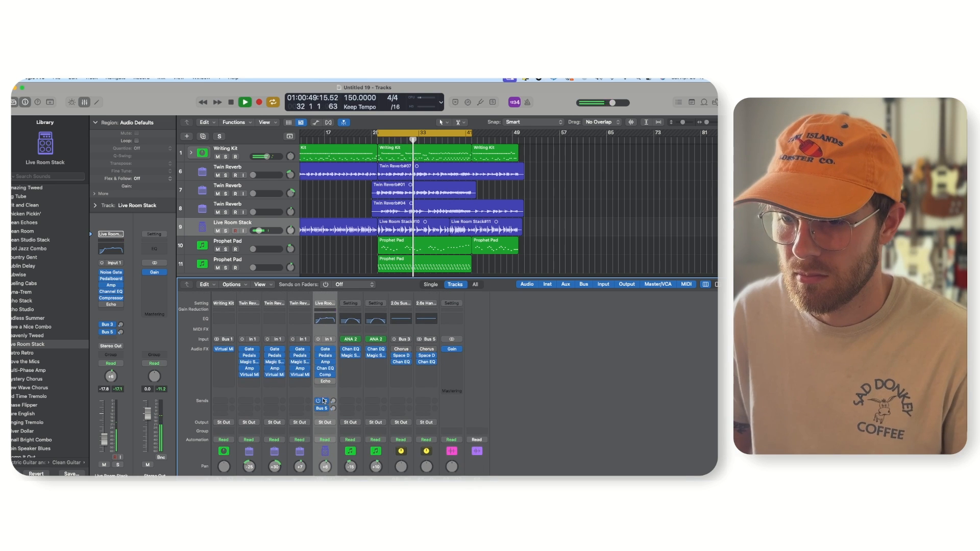
left_click(326, 368)
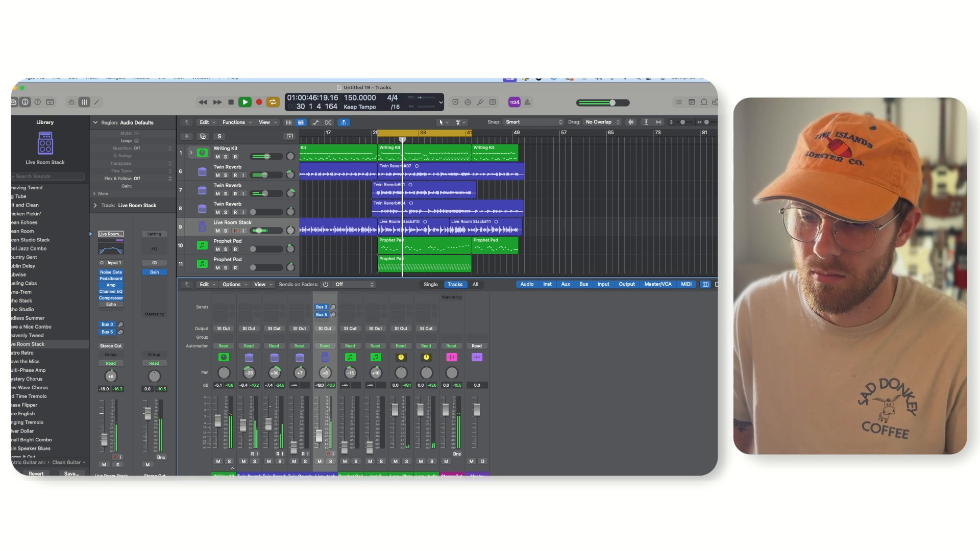
Lower the second Twin Reverb track's volume slightly and raise the third Twin Reverb track from silence to a similar level.
left_click_drag(270, 420, 270, 425)
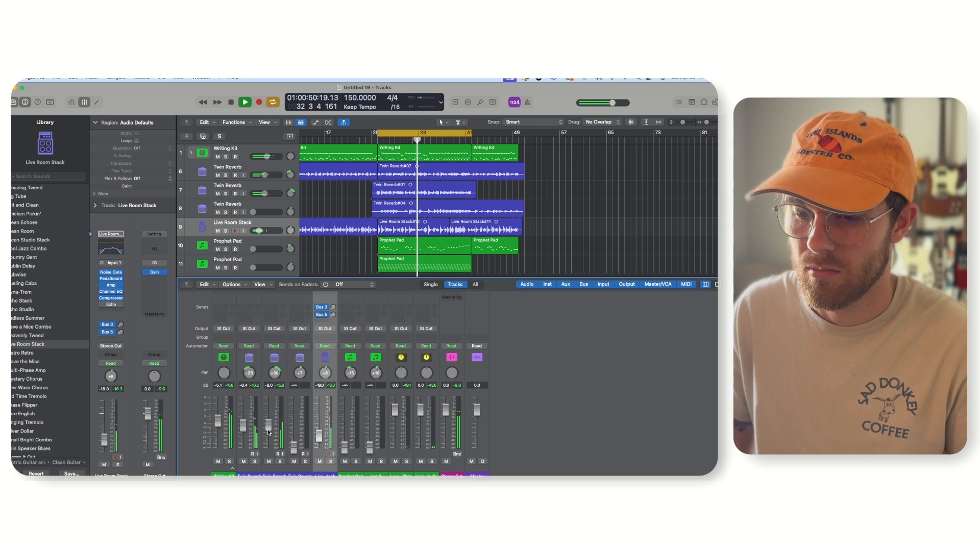
left_click_drag(293, 448, 294, 432)
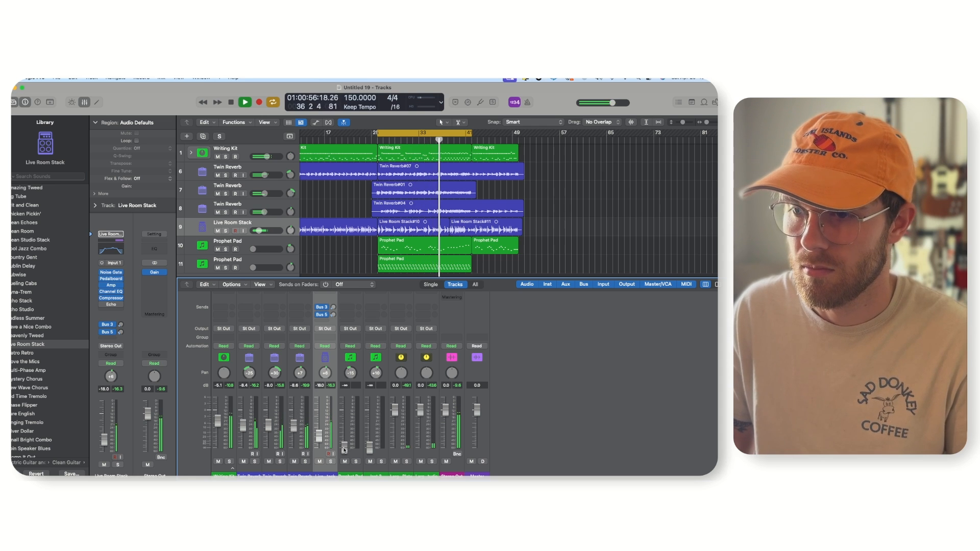
Bring the first Prophet Pad up to about -2.2 dB while playing the song from the beginning.
left_click_drag(345, 450, 344, 429)
scroll(337, 220, "left", 5)
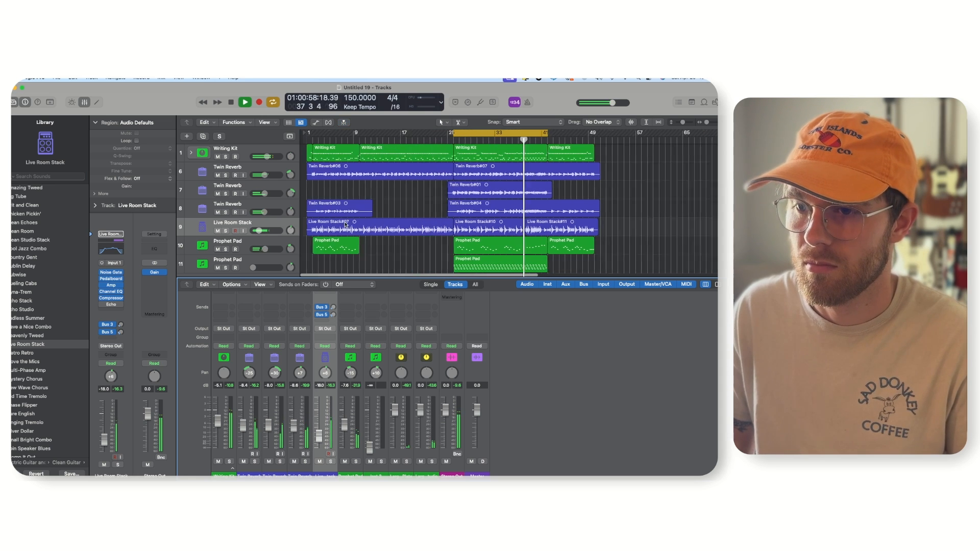
left_click(311, 141)
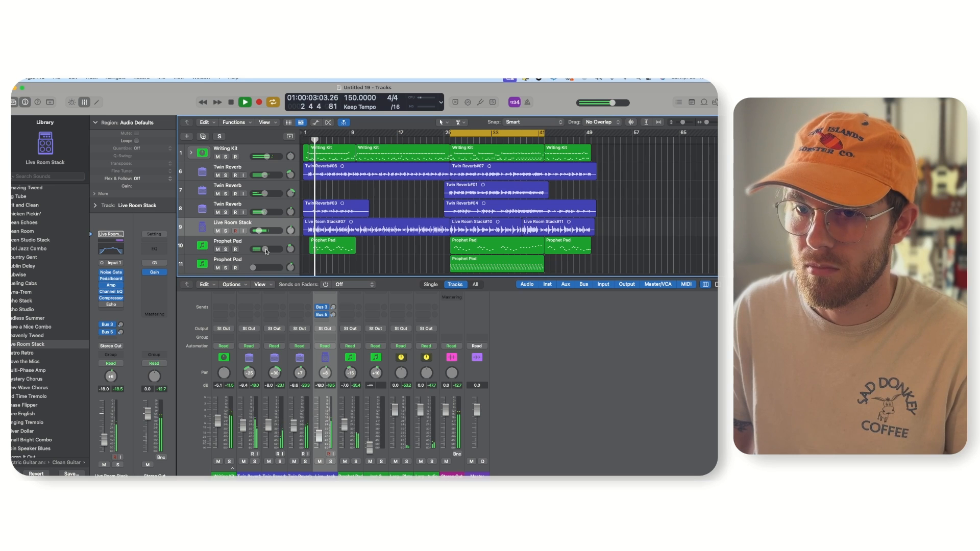
left_click_drag(266, 249, 273, 249)
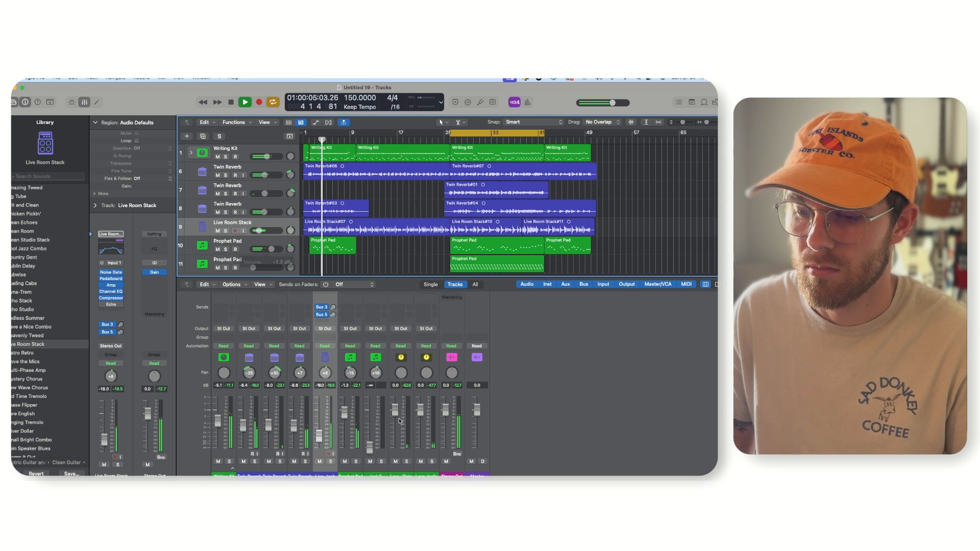
left_click_drag(345, 417, 344, 420)
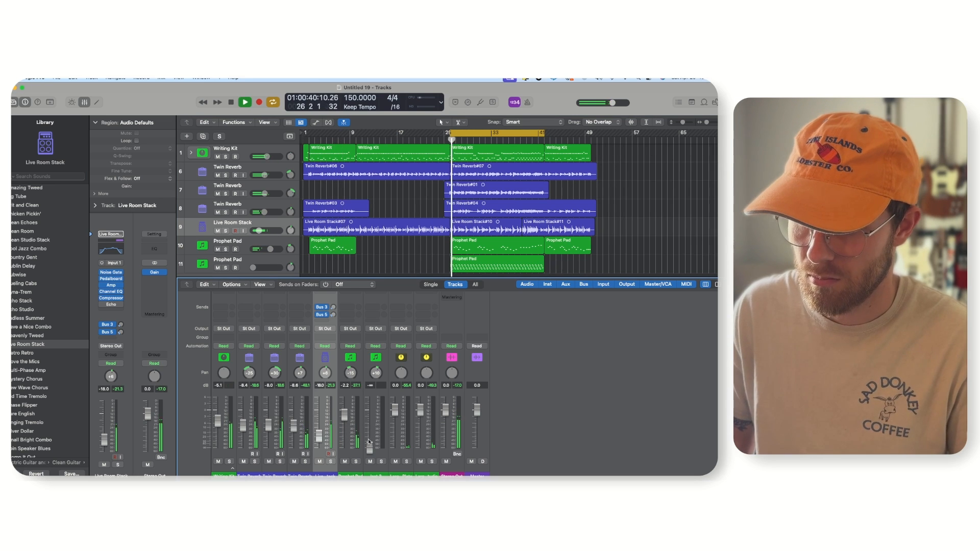
Raise the second Prophet Pad to about -11.6 dB and stop playback.
left_click_drag(369, 442, 370, 427)
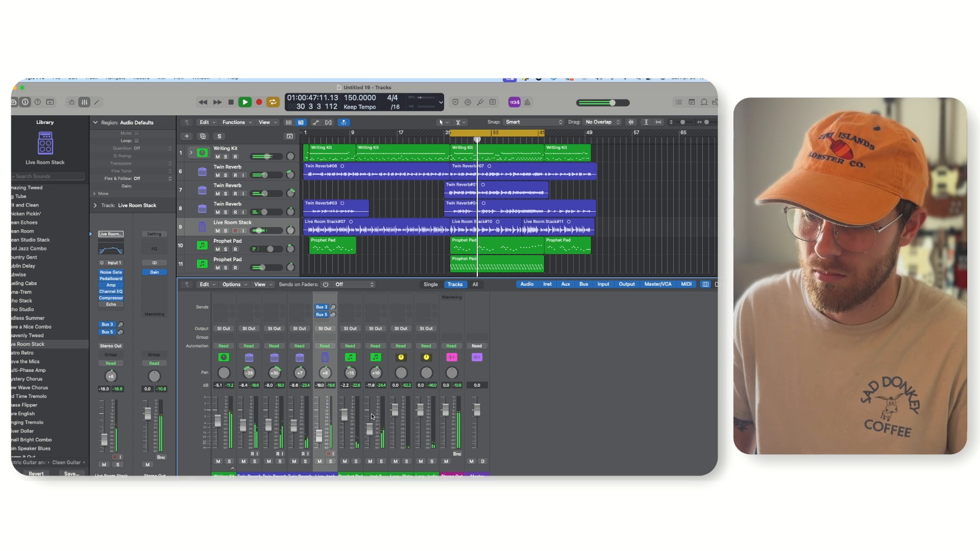
scroll(414, 361, "up", 3)
scroll(414, 361, "up", 2)
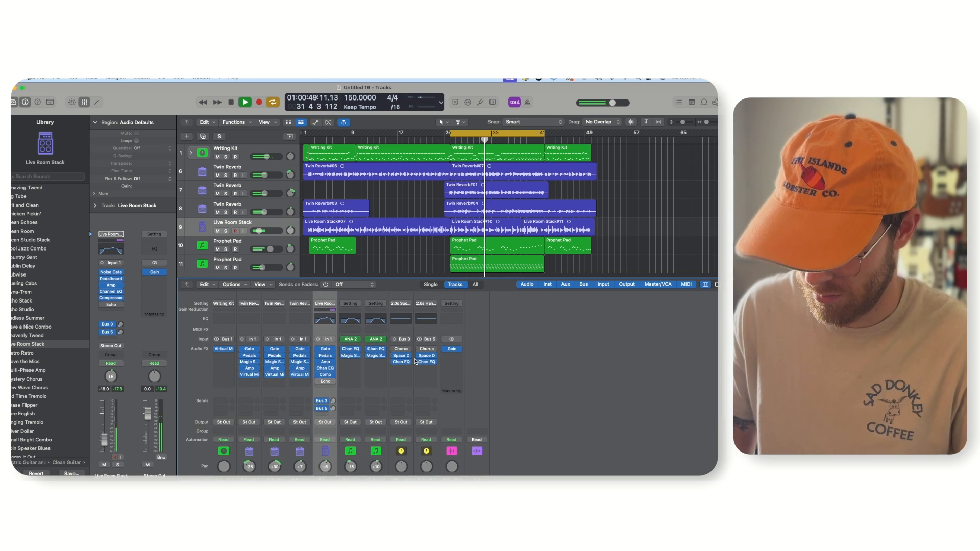
scroll(415, 362, "down", 4)
key("space")
left_click(429, 248)
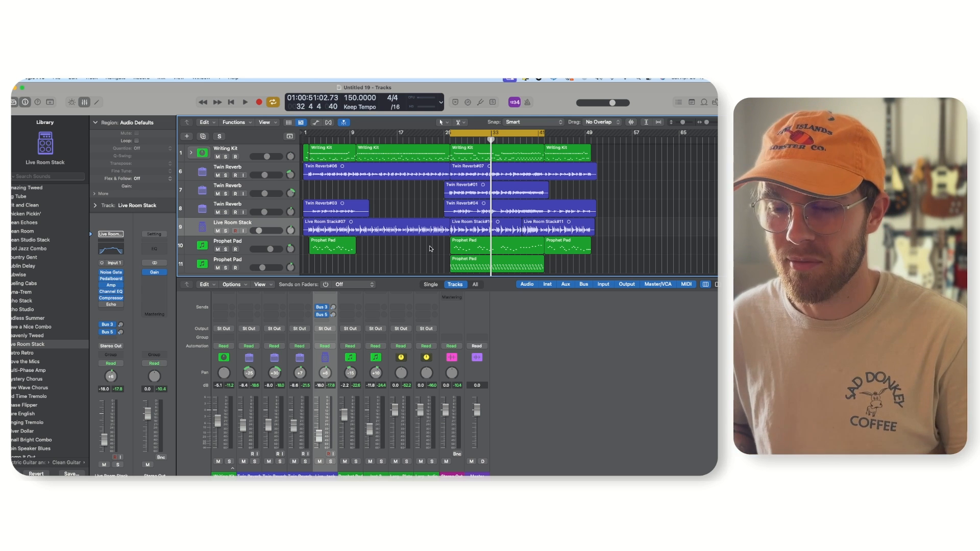
Return the playhead to the start and play the whole song through, stopping at its end.
scroll(435, 296, "up", 5)
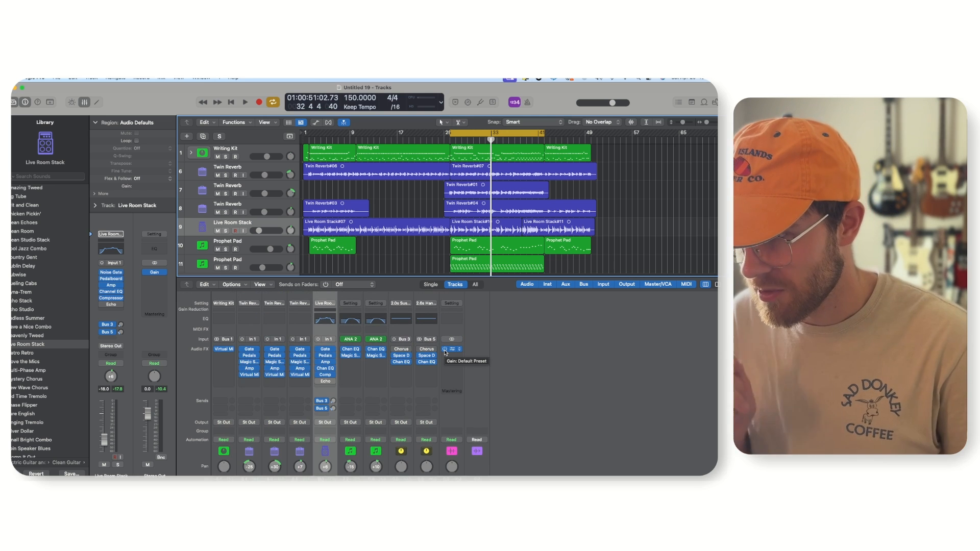
key("space")
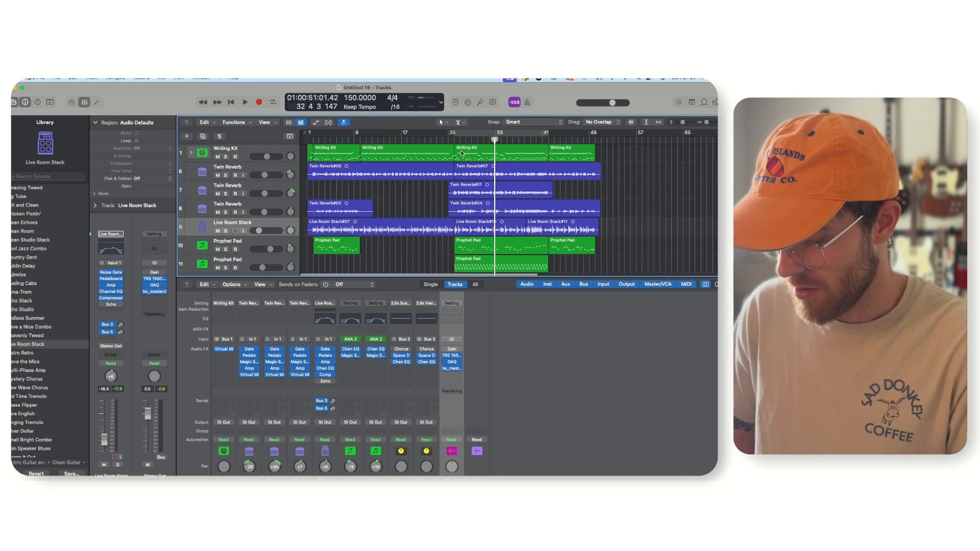
key("Return")
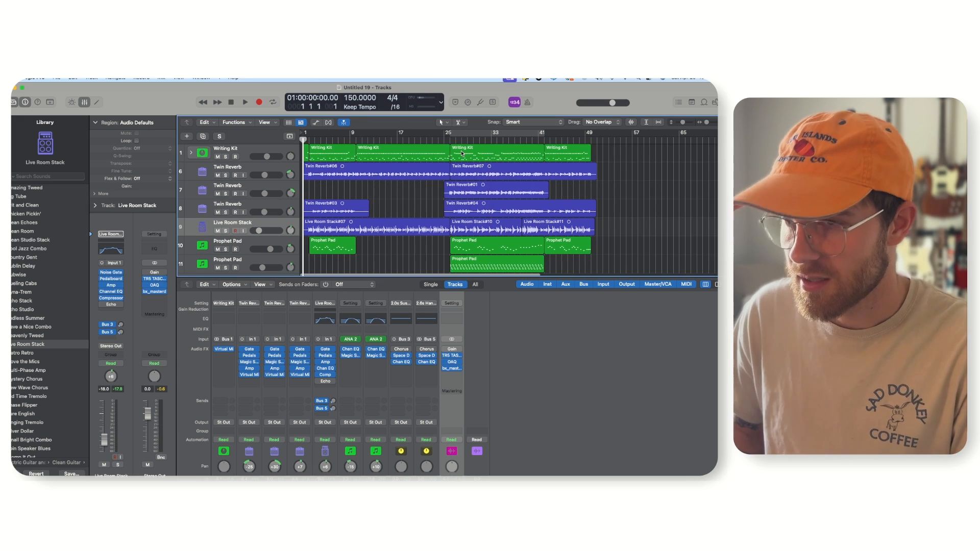
key("space")
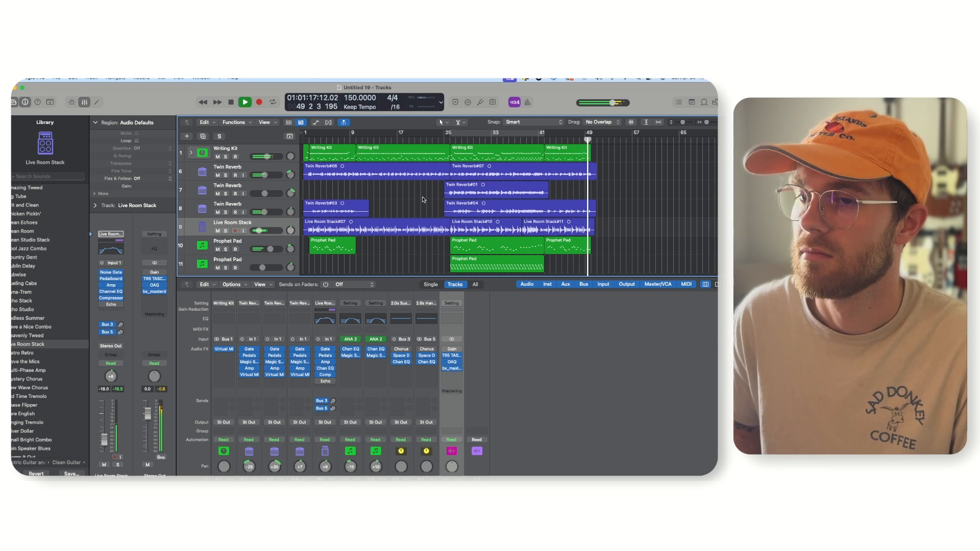
key("space")
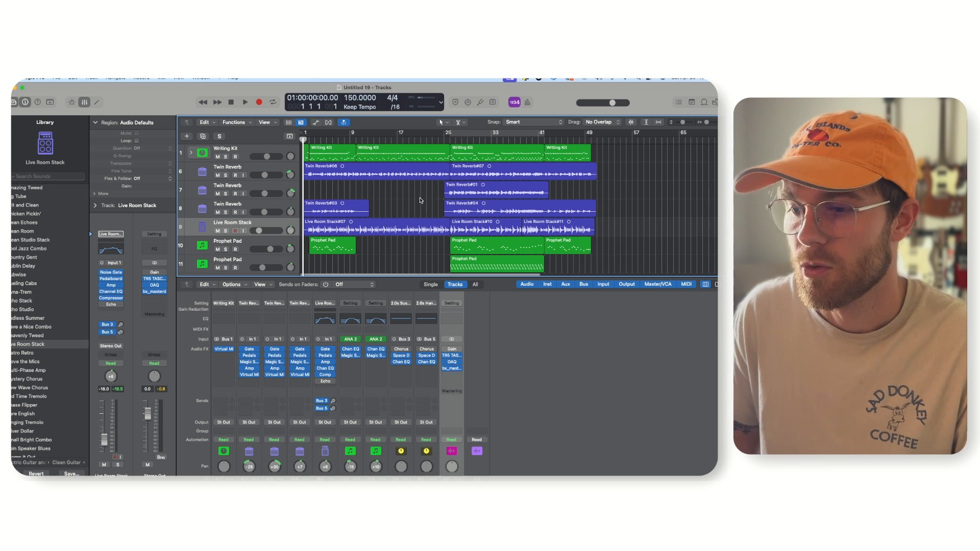